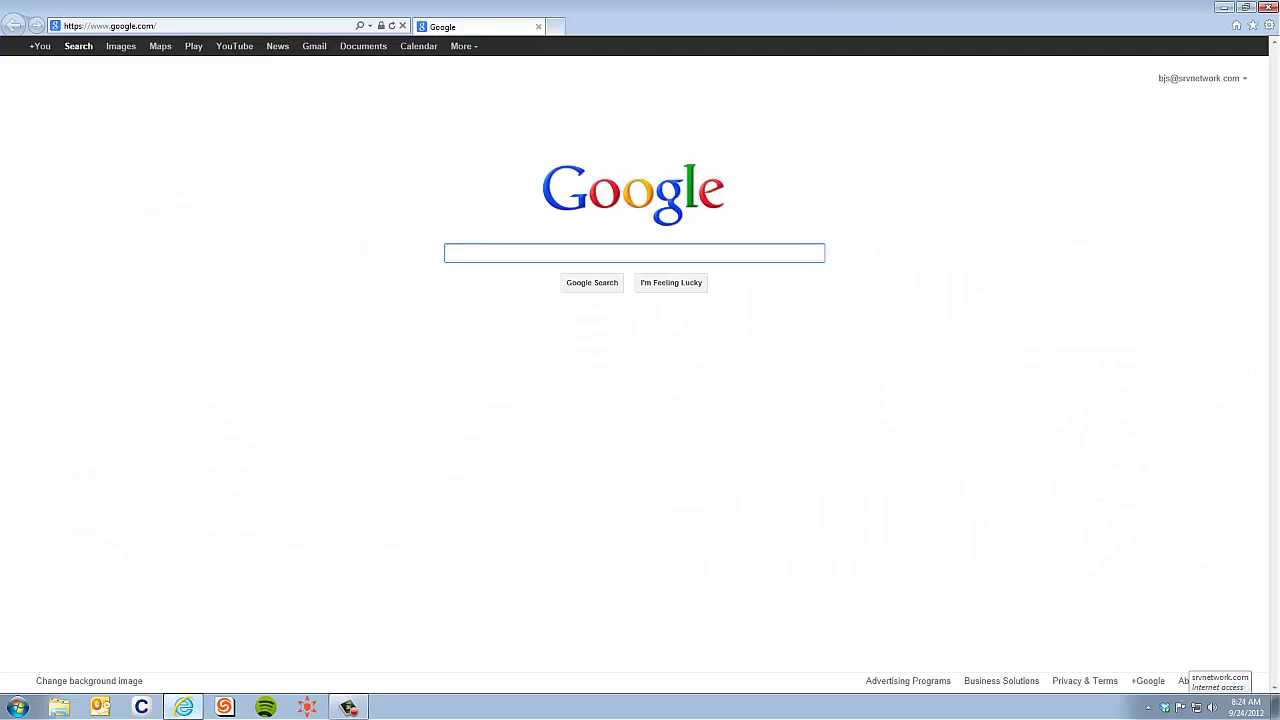
- Load the portal login page at connect.srvnetwork.com using the 'conn' address completion
click(110, 25)
text(connect.srvnetwork)
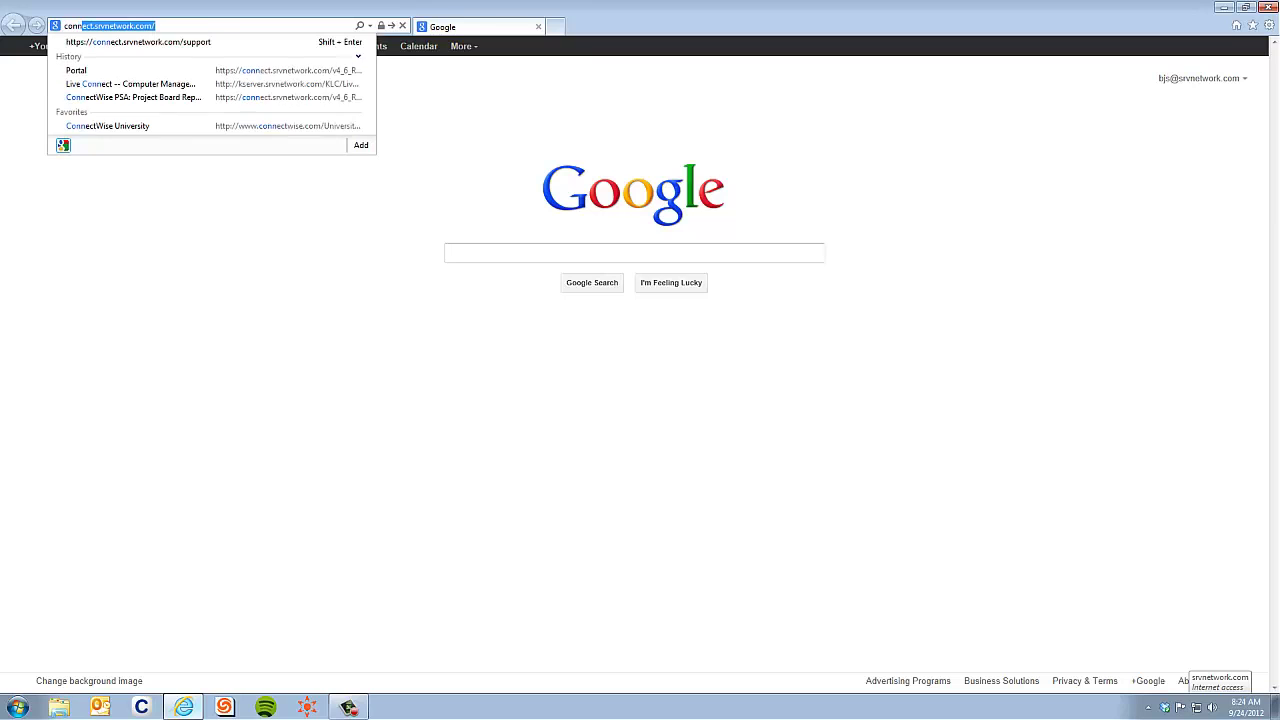
key(Return)
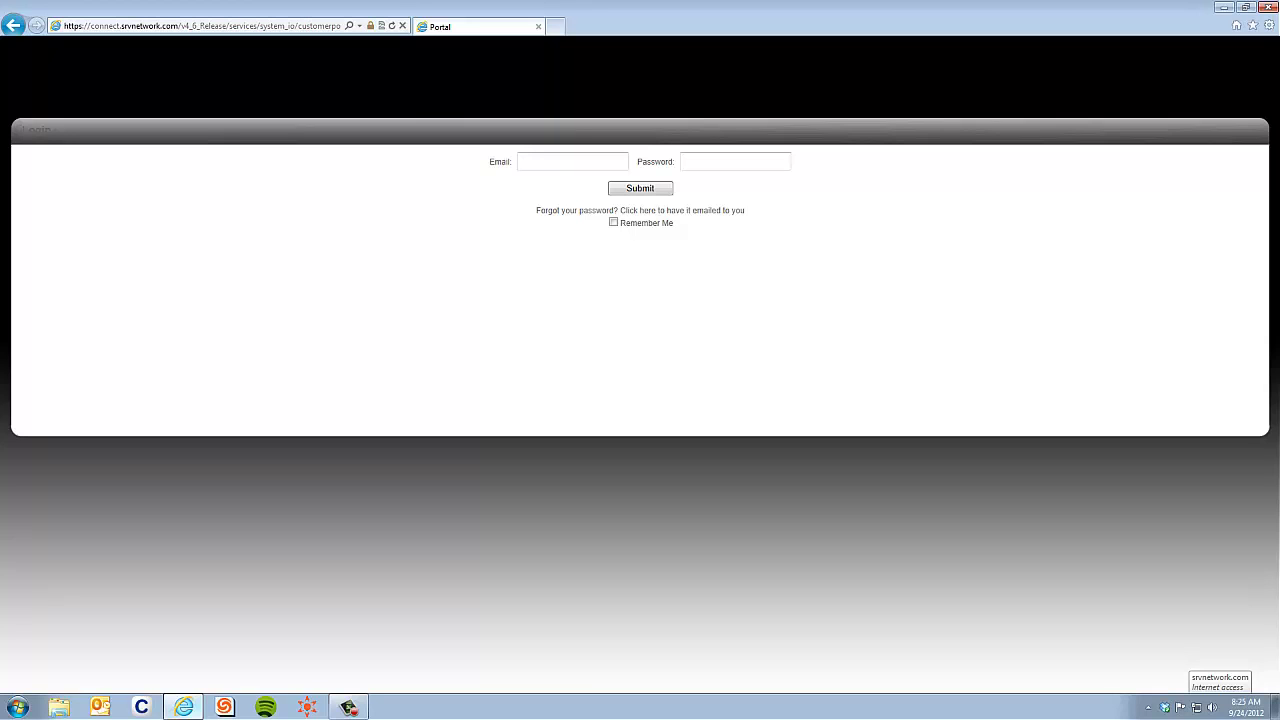
- Show the favourites and begin bookmarking the portal page, then cancel the Add a Favorite prompt
key(alt+c)
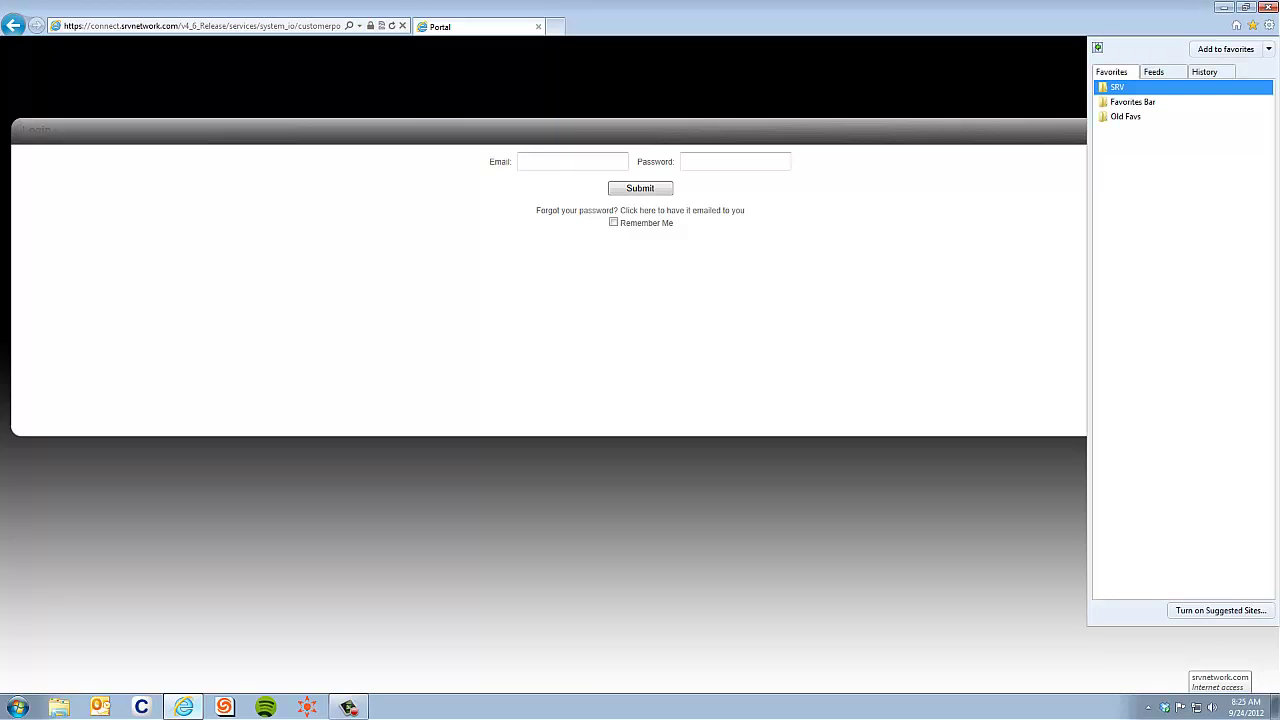
key(ctrl+d)
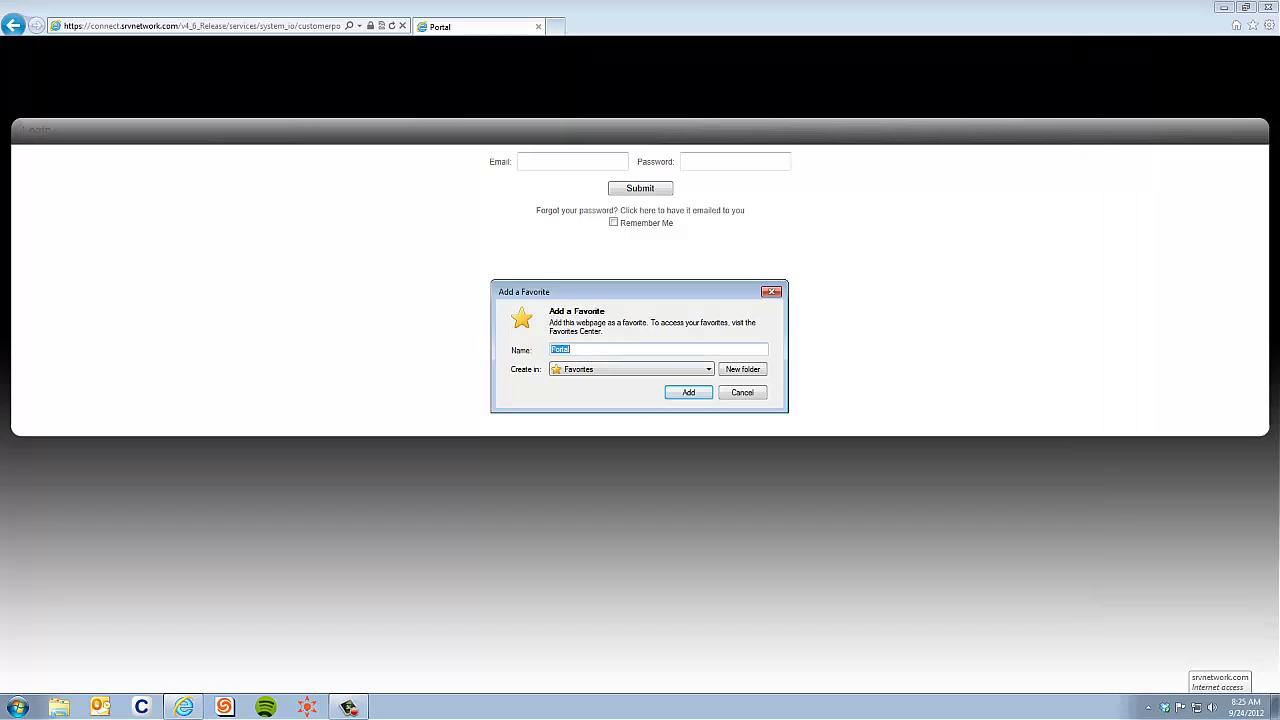
key(Escape)
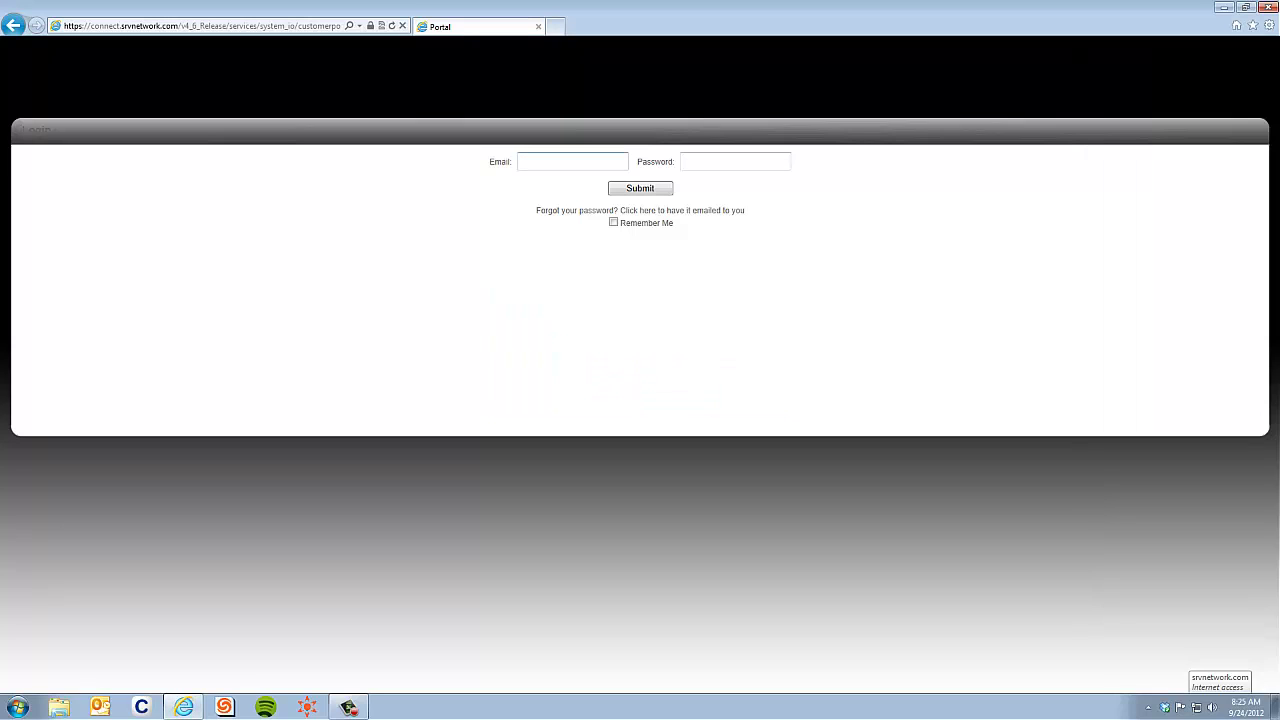
- Enter the account e-mail address and the password in the login form
key(Tab)
text(*******)
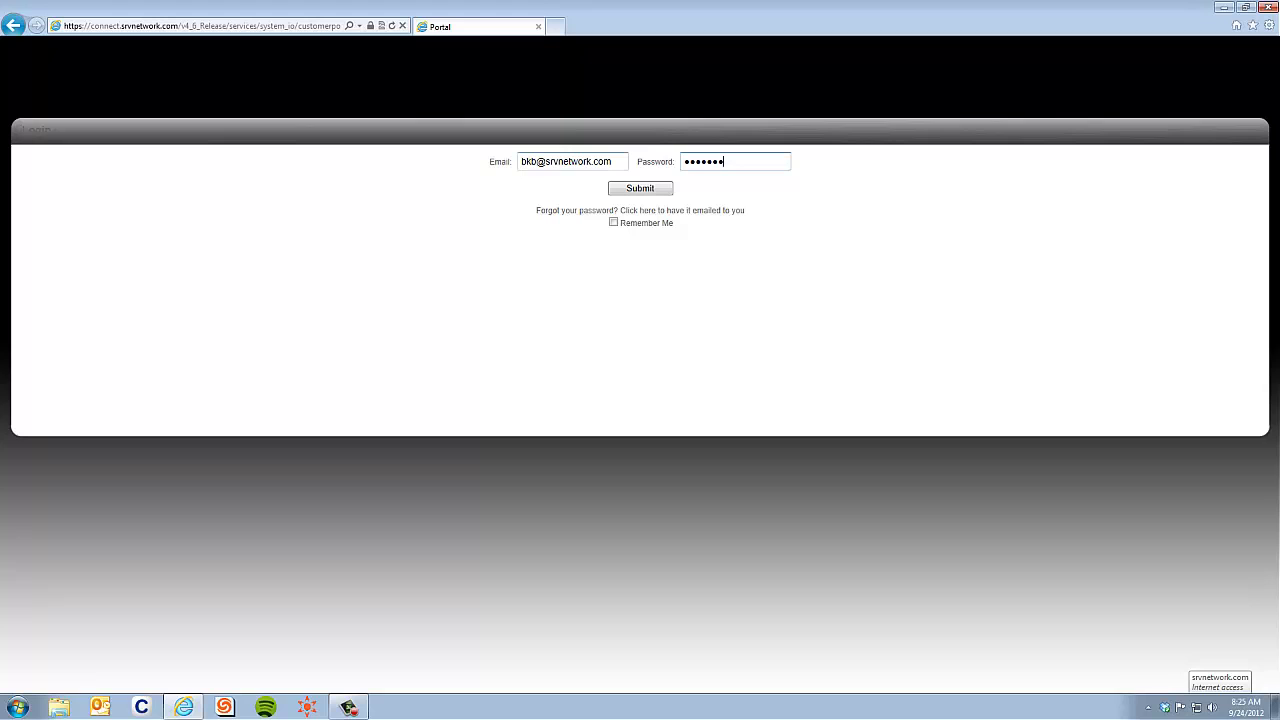
drag(612, 161, 519, 161)
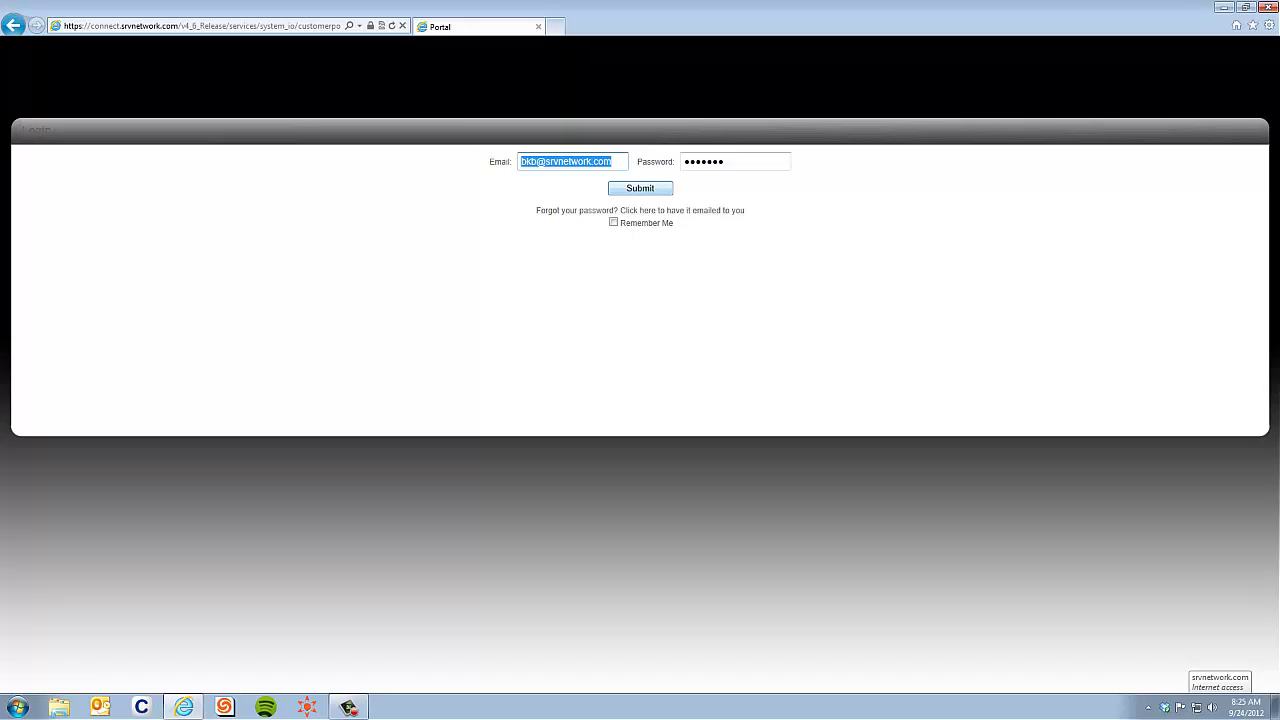
- Submit the login to reach the Home dashboard and highlight the help desk contact line
click(640, 188)
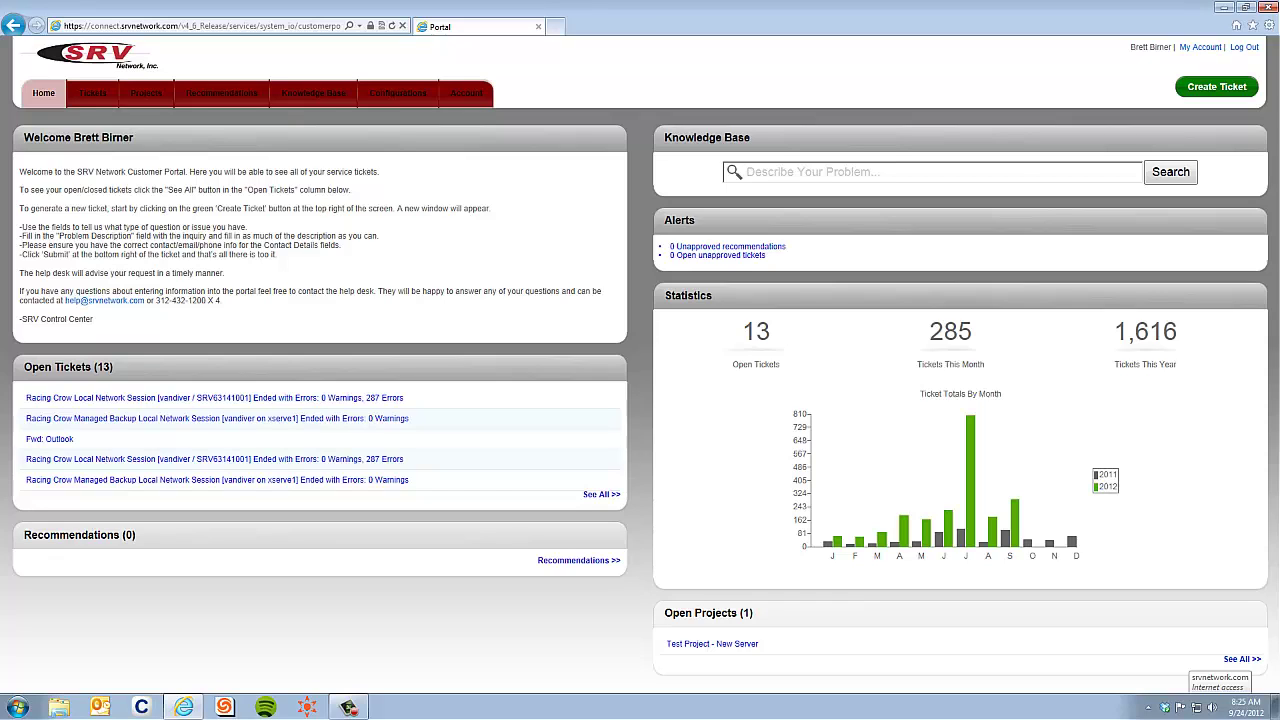
drag(56, 300, 222, 300)
- Review the project's description, Delivery Pending status, contact, manager and 9/28/12 end date, then go to Recommendations
click(145, 93)
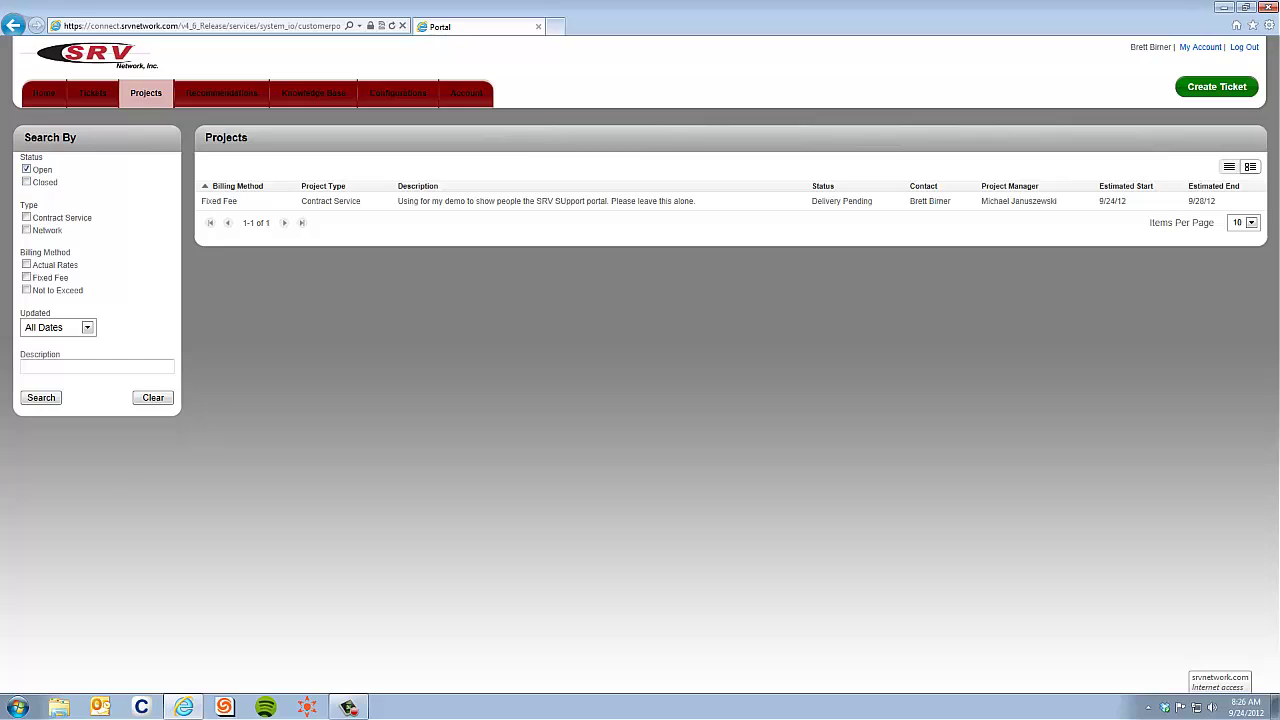
drag(398, 201, 660, 204)
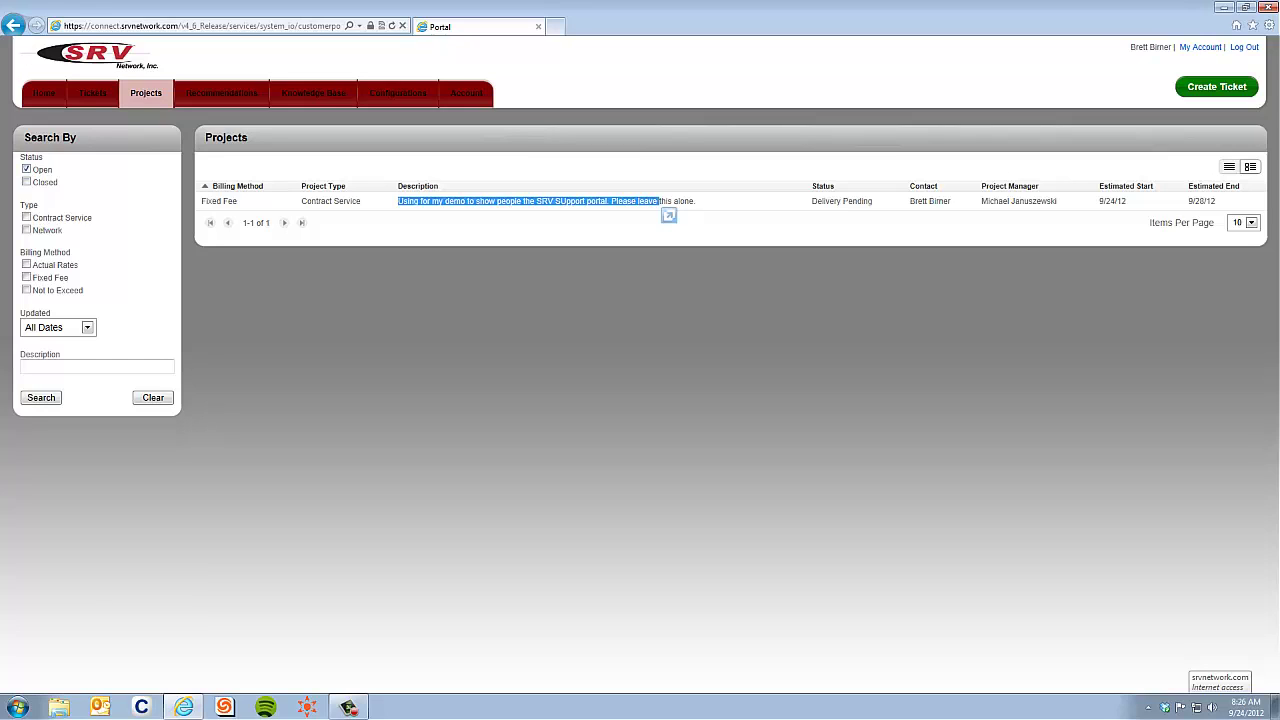
click(662, 205)
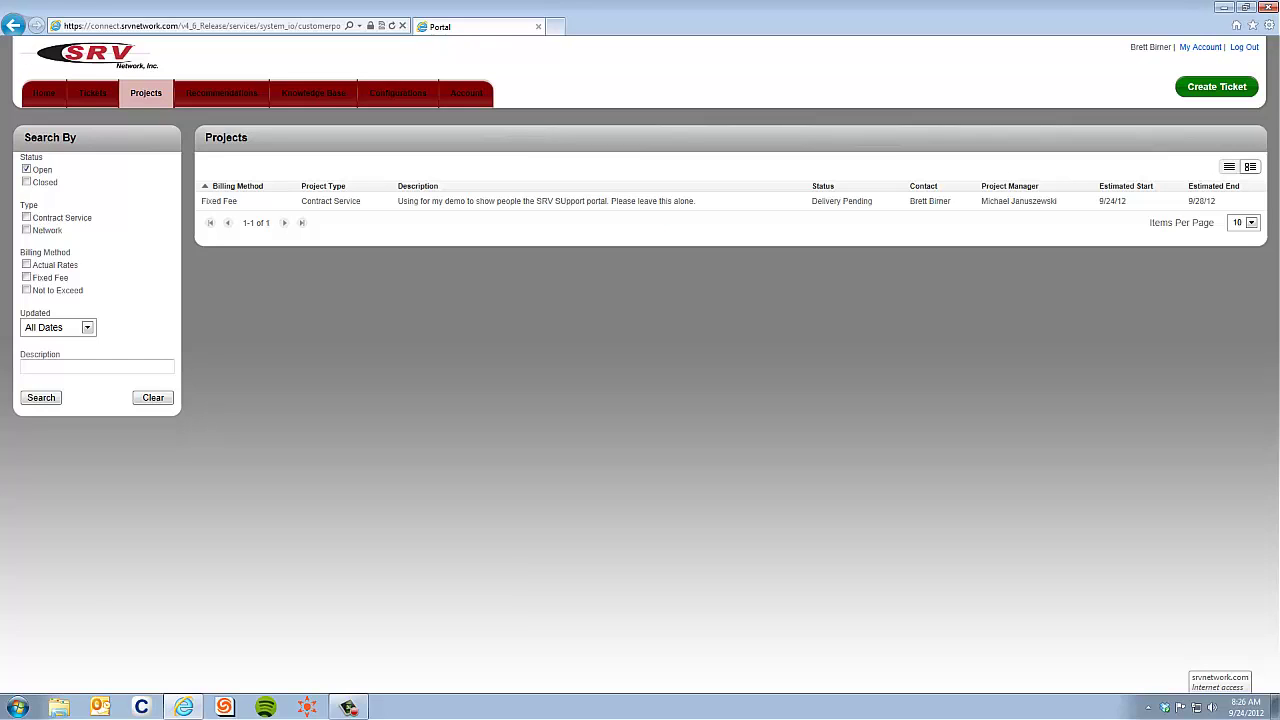
drag(812, 201, 872, 203)
drag(910, 201, 952, 202)
drag(981, 201, 1057, 201)
click(1099, 202)
drag(1189, 201, 1215, 201)
click(1215, 201)
click(221, 92)
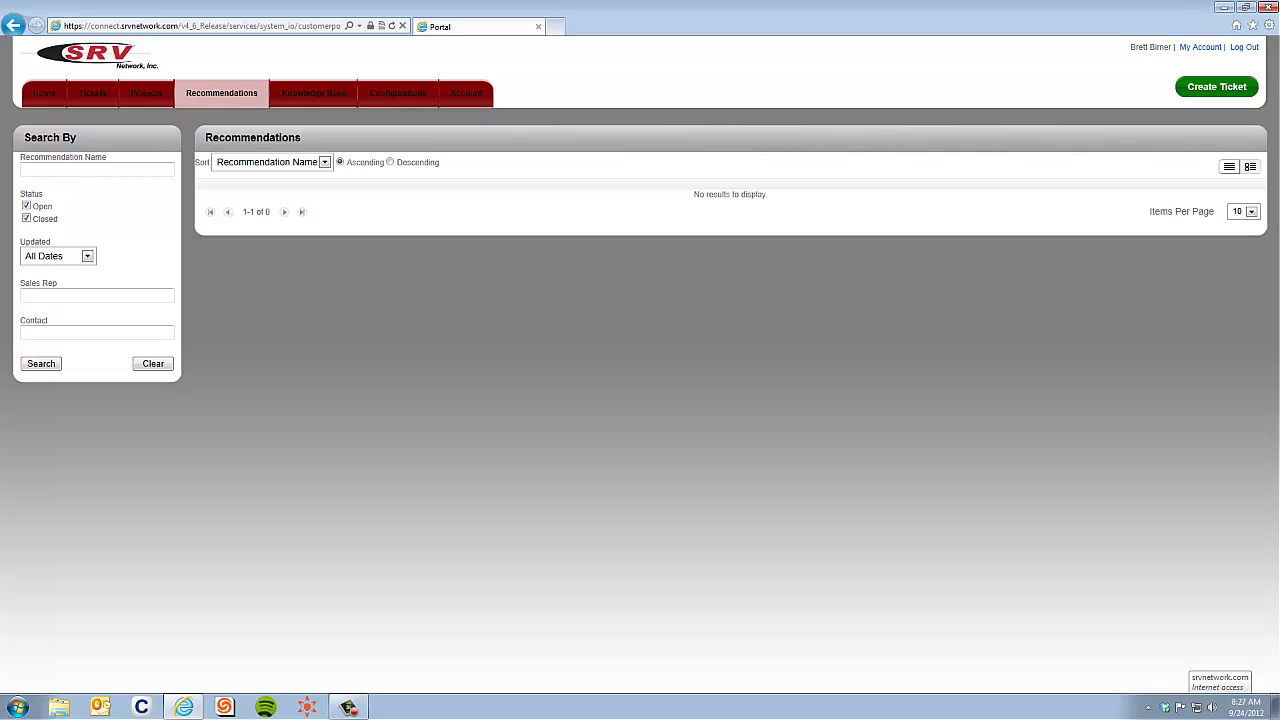
- Try a Knowledge Base search for 'internet', clear it, then move to Configurations
click(313, 92)
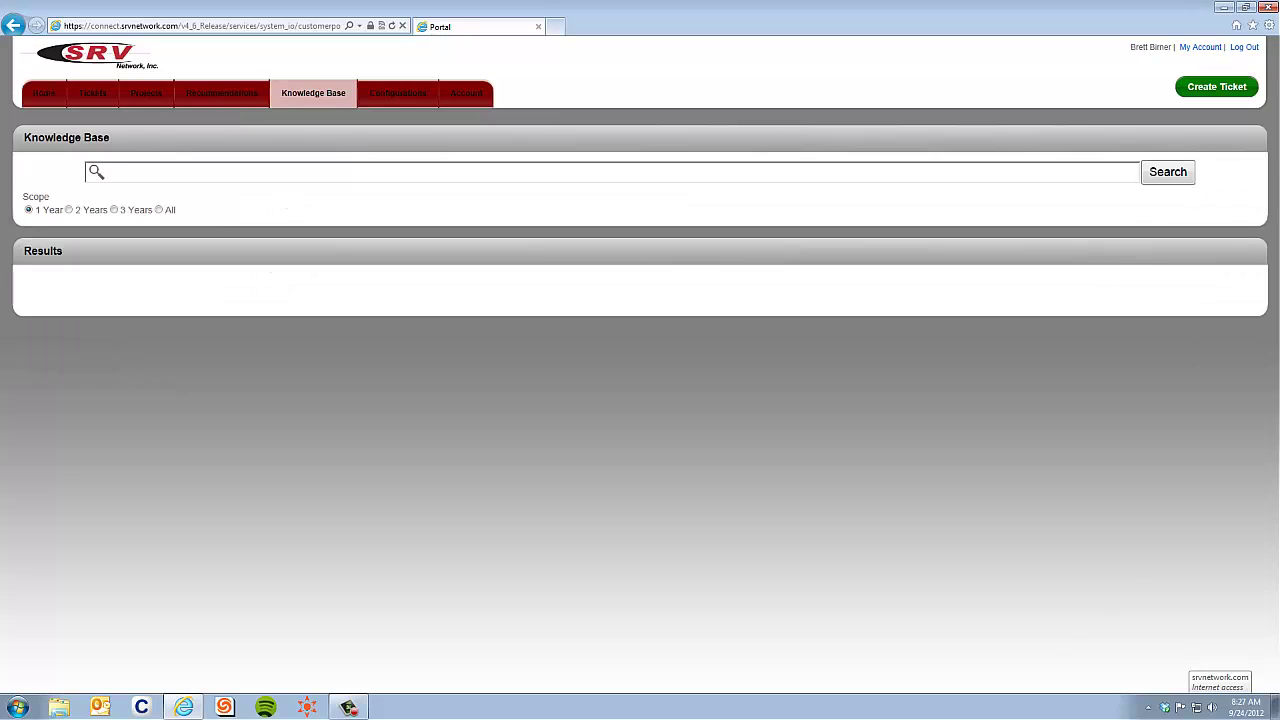
text(*internet)
key(ctrl+shift+Left)
key(BackSpace)
key(BackSpace)
click(398, 93)
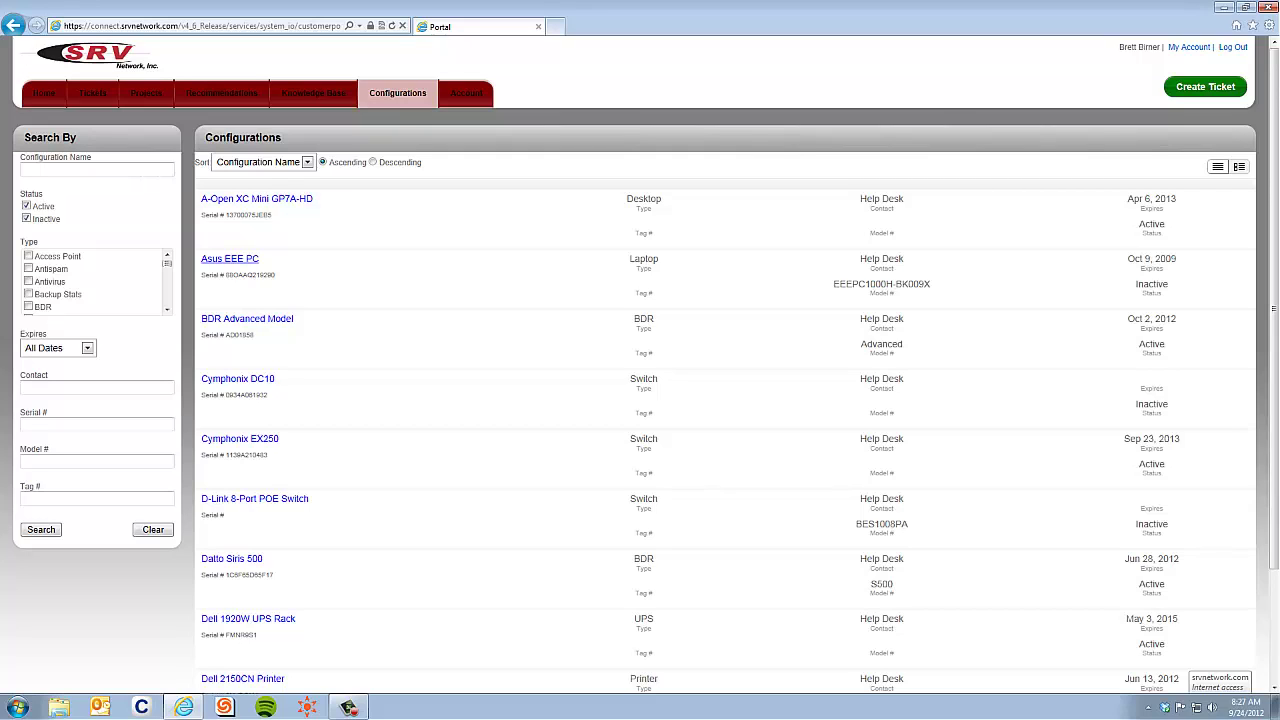
- Filter configurations by unchecking Inactive and checking the Desktop type, then run the search
drag(276, 277, 200, 198)
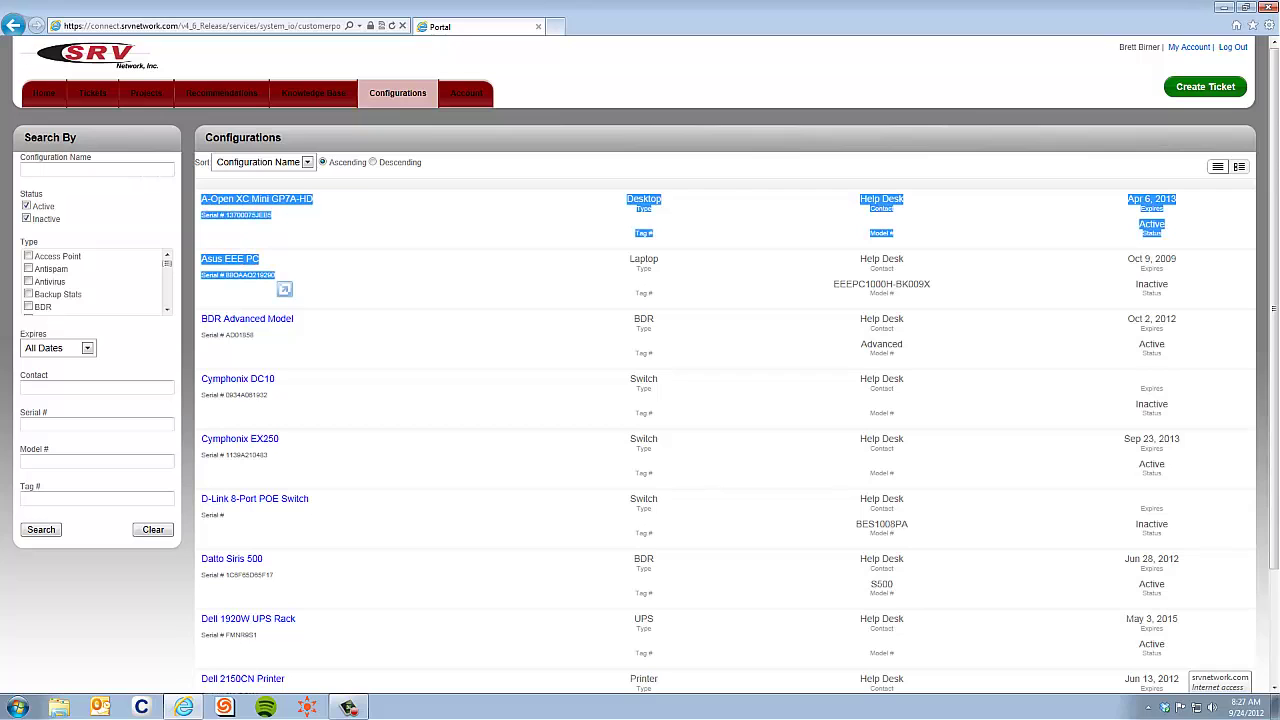
click(340, 237)
scroll(640, 400, down, 3)
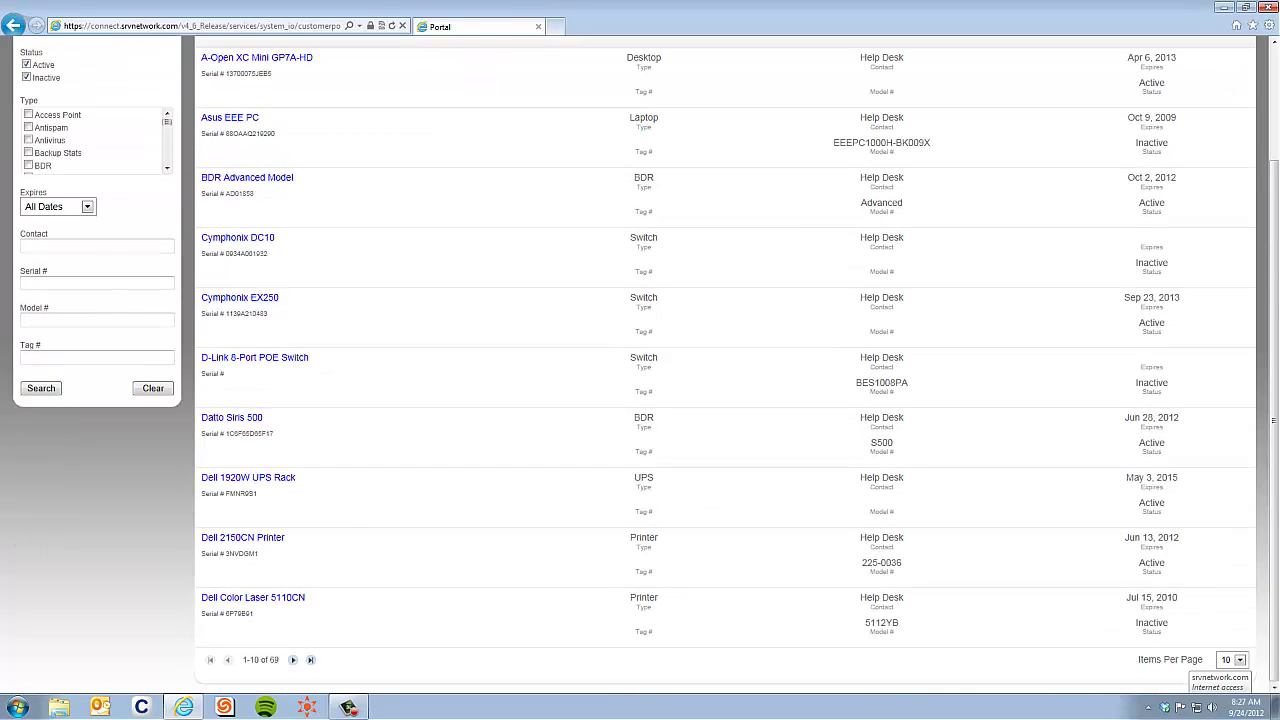
scroll(640, 400, up, 3)
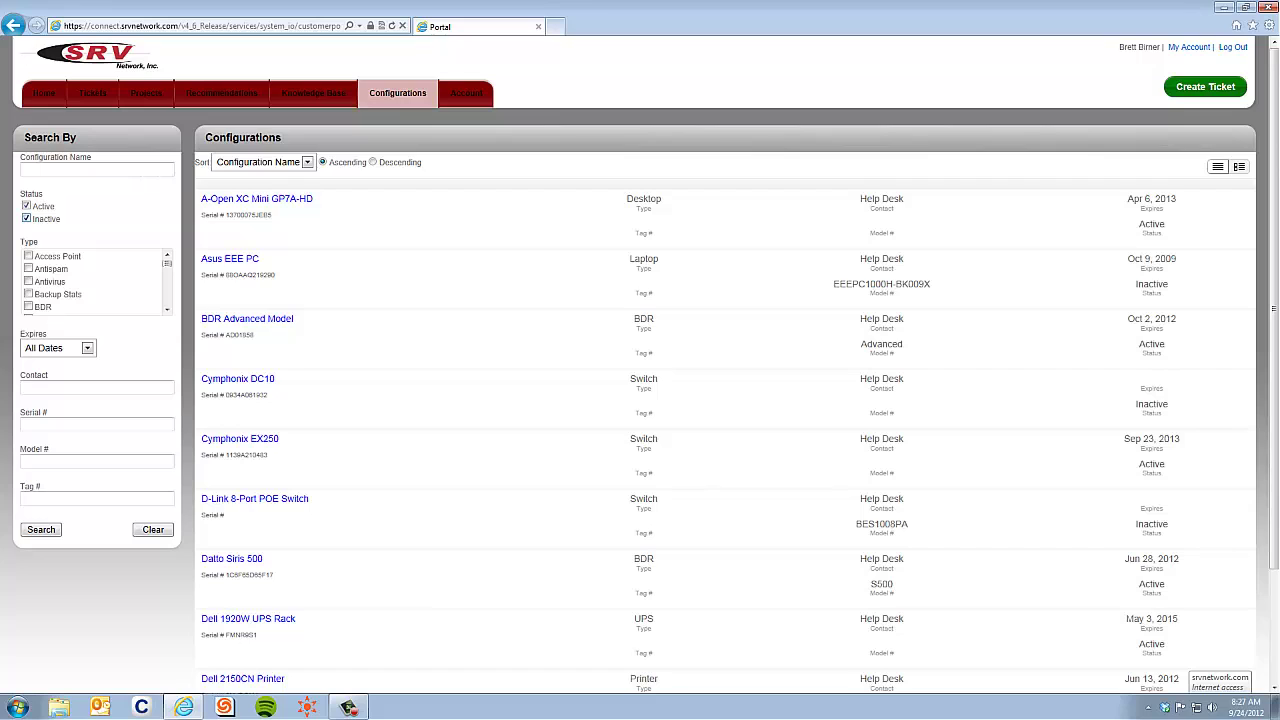
click(26, 218)
scroll(95, 282, down, 4)
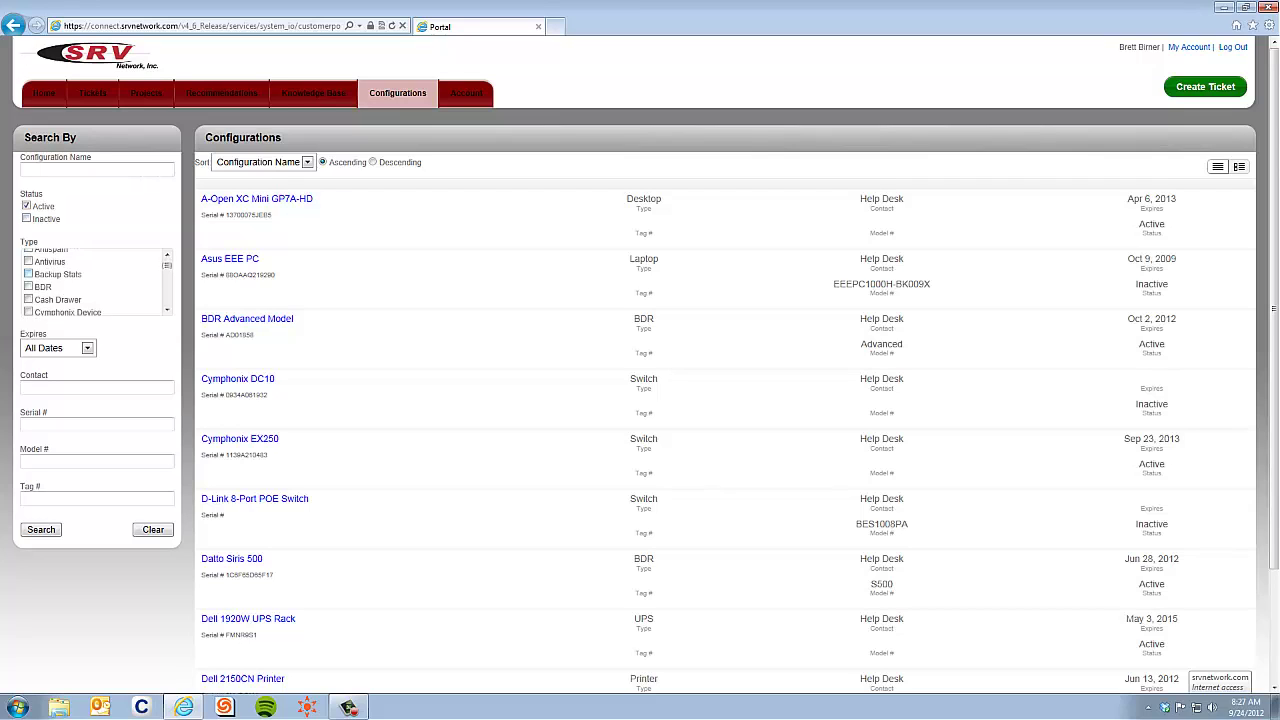
scroll(95, 282, down, 5)
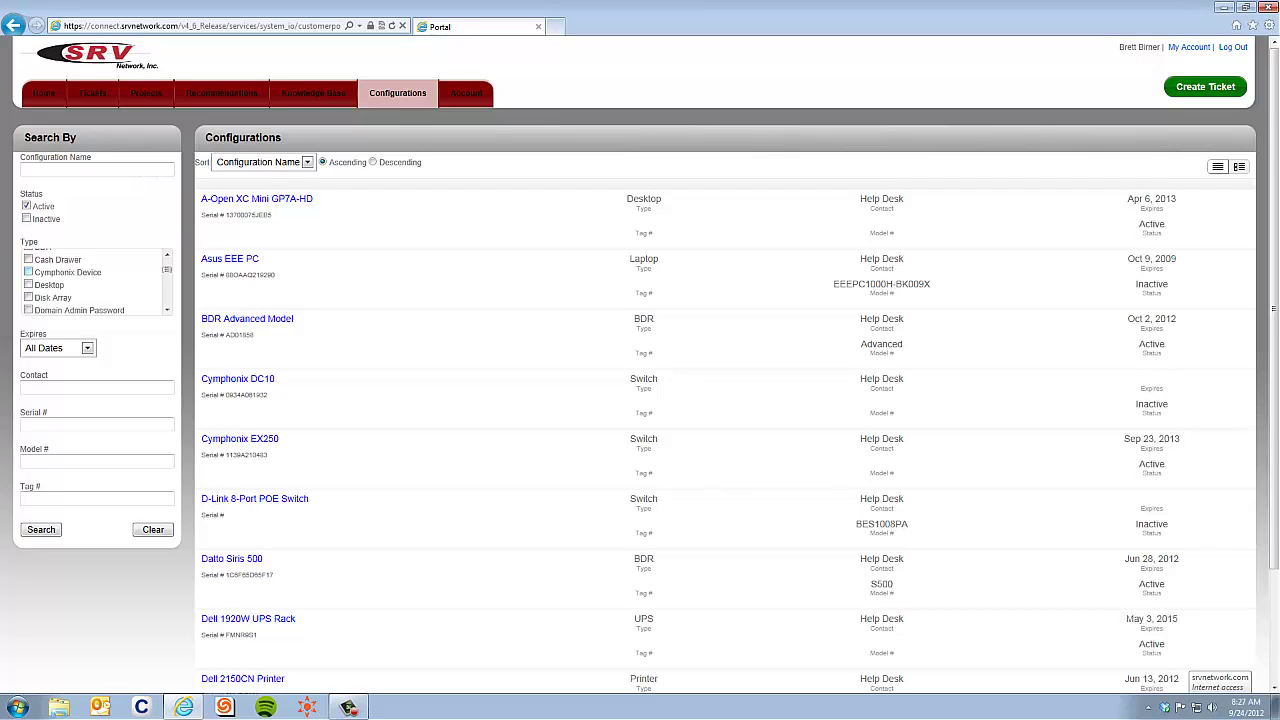
scroll(95, 282, up, 2)
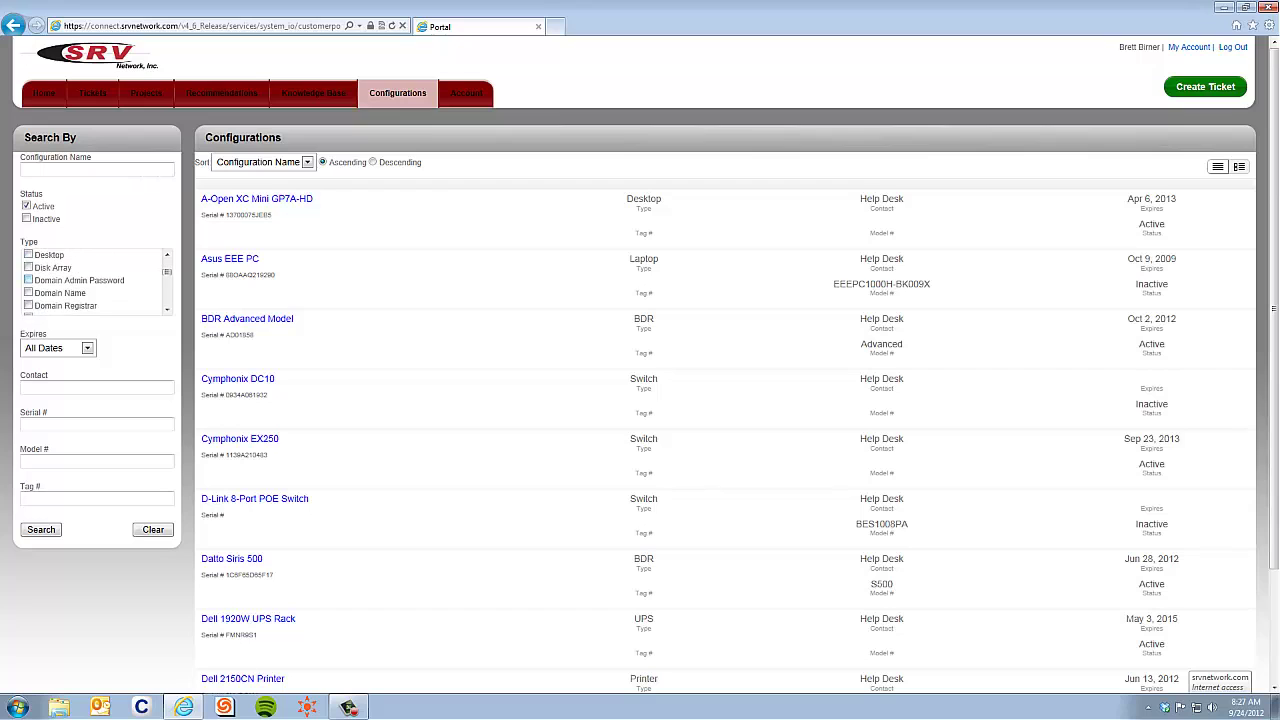
click(28, 264)
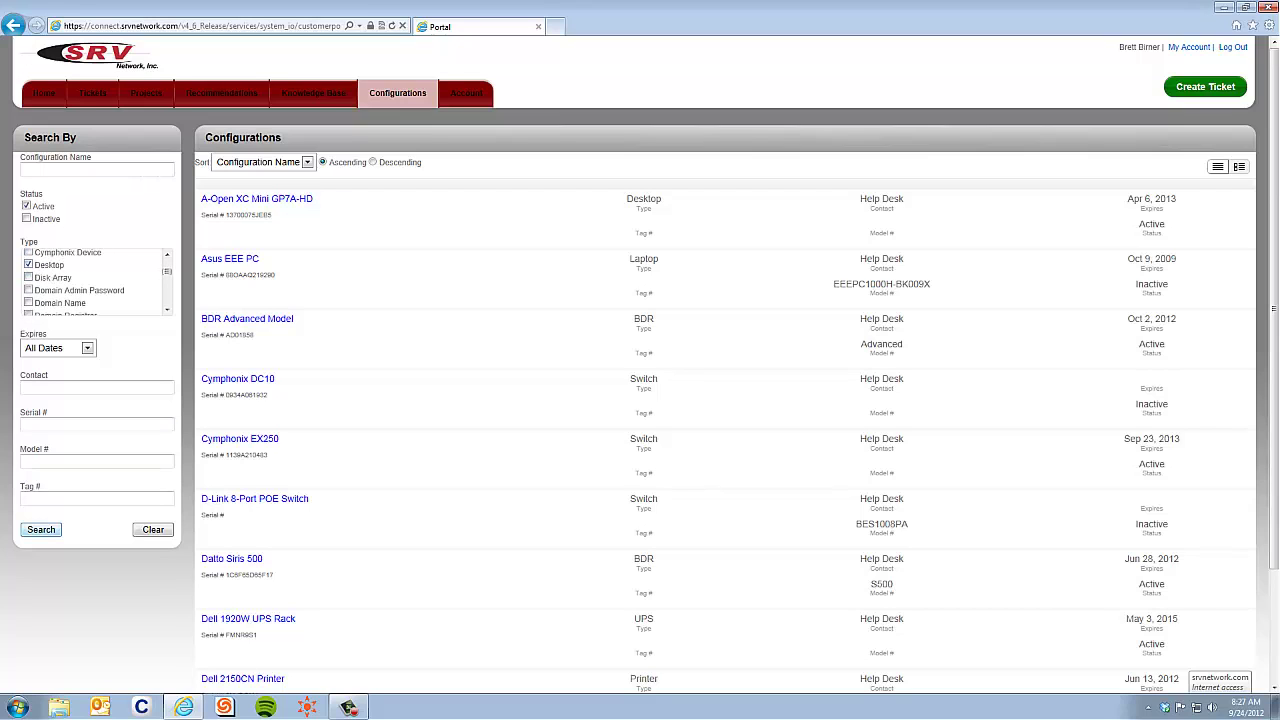
click(41, 529)
- View the Dell Optiplex 380 Desktop details, close them, and go to Tickets
click(255, 259)
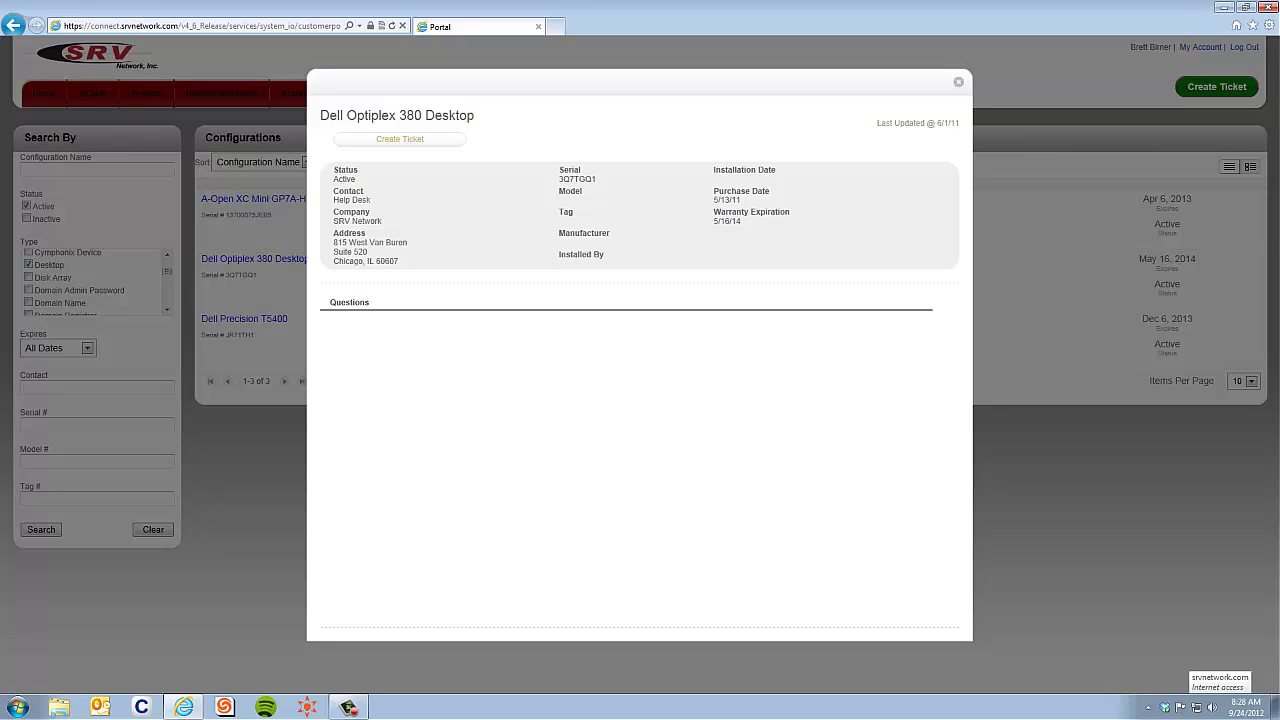
key(Escape)
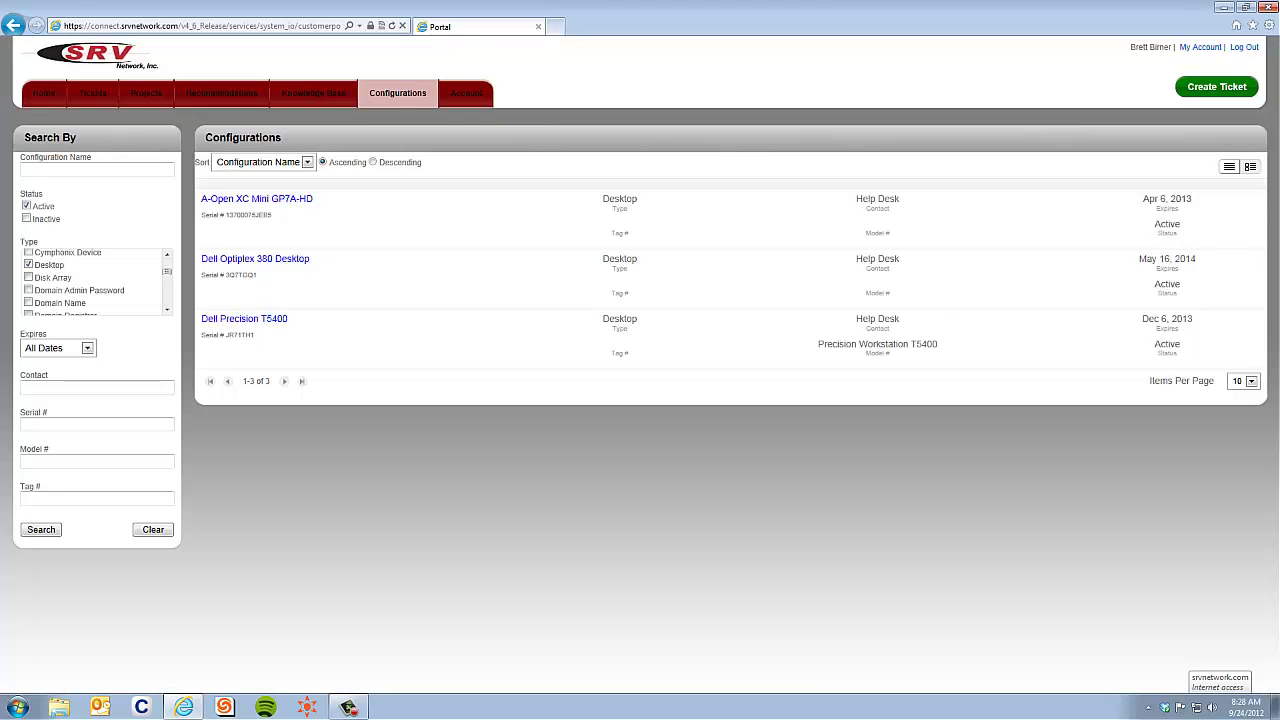
click(92, 93)
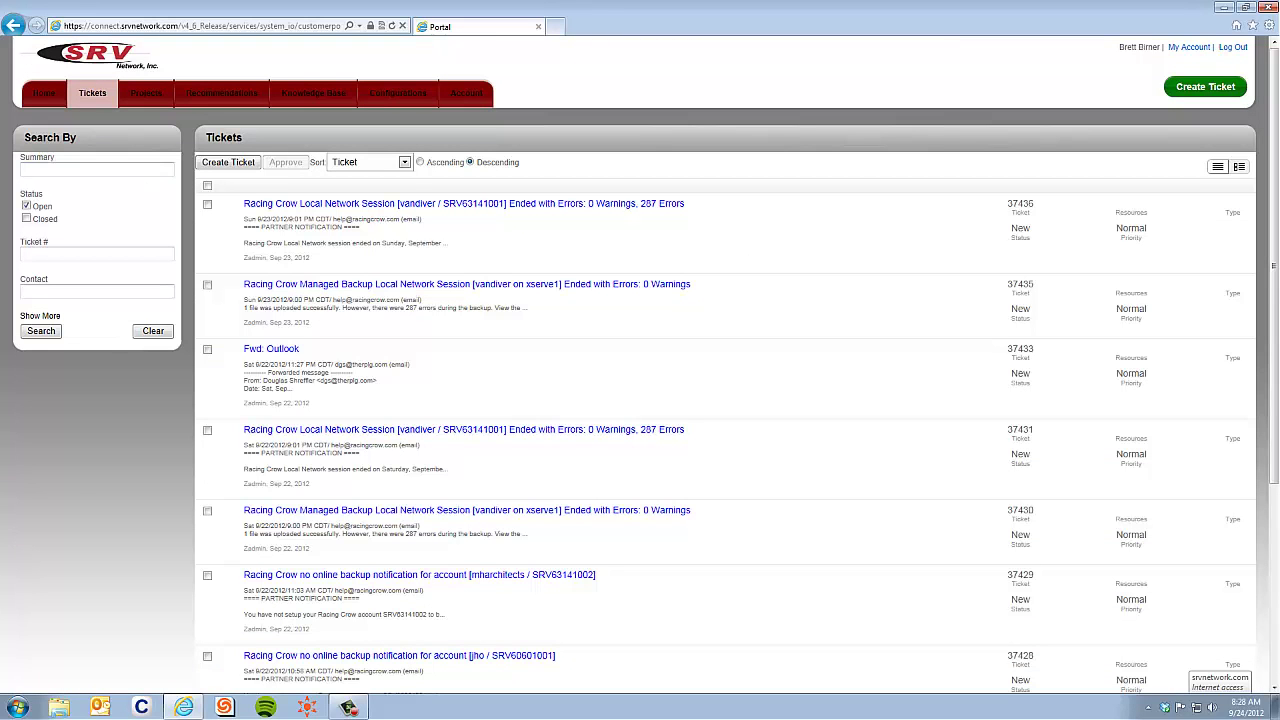
scroll(725, 430, down, 5)
scroll(725, 430, up, 5)
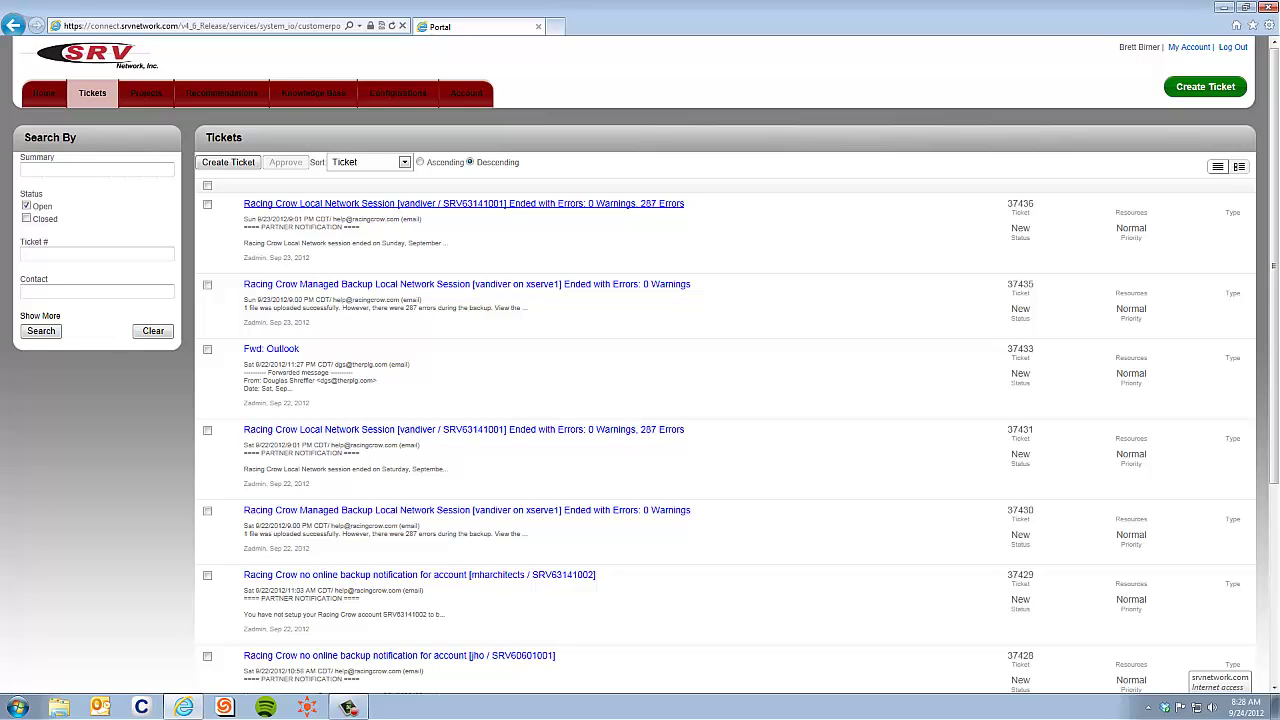
drag(686, 204, 233, 187)
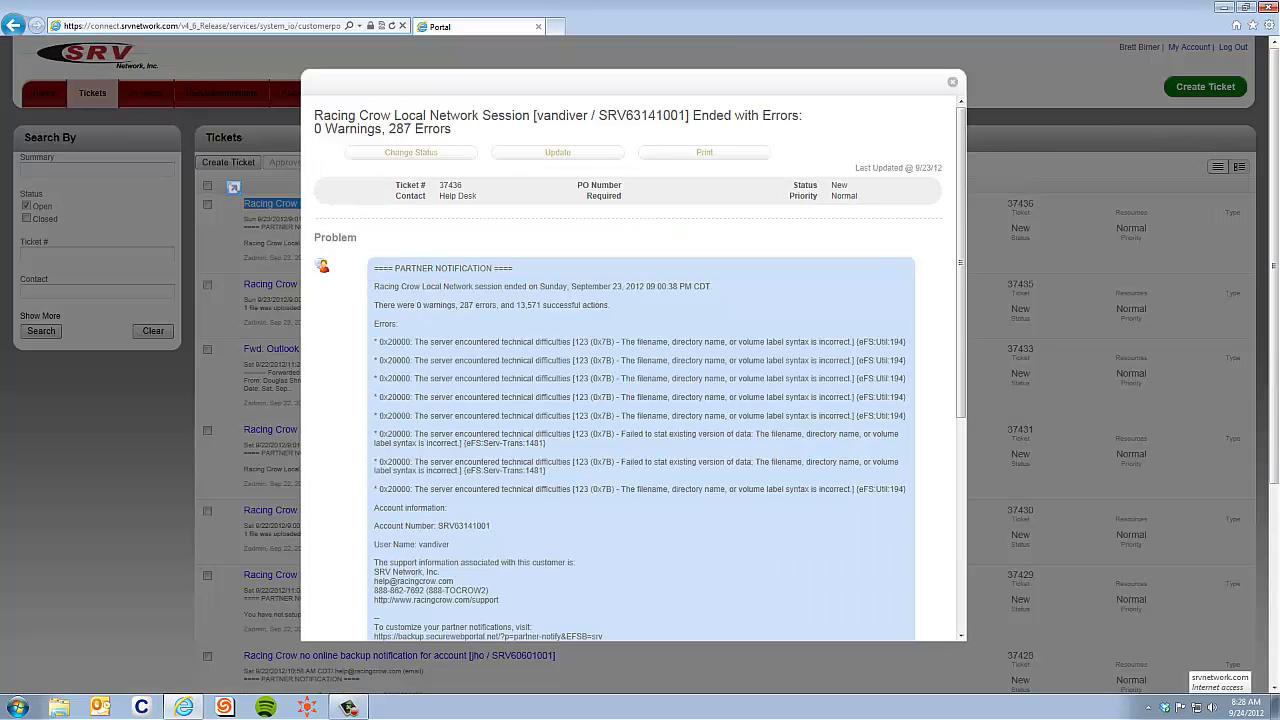
click(952, 82)
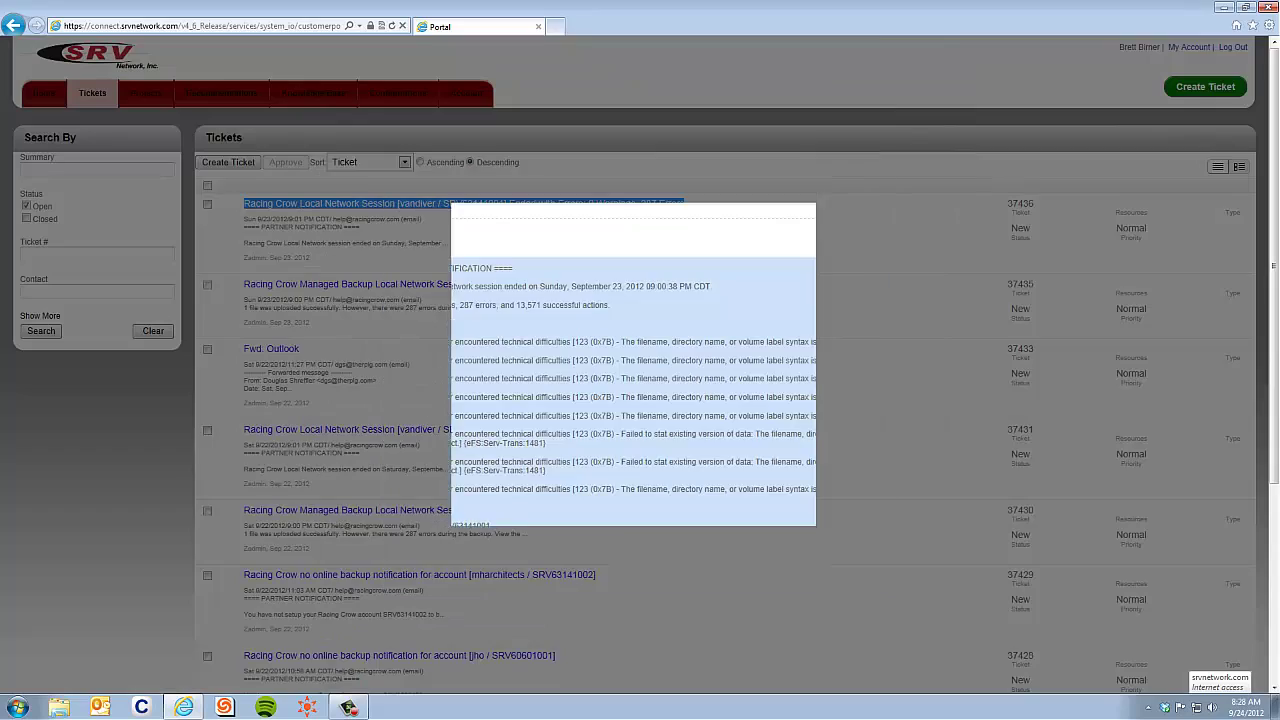
drag(450, 243, 233, 204)
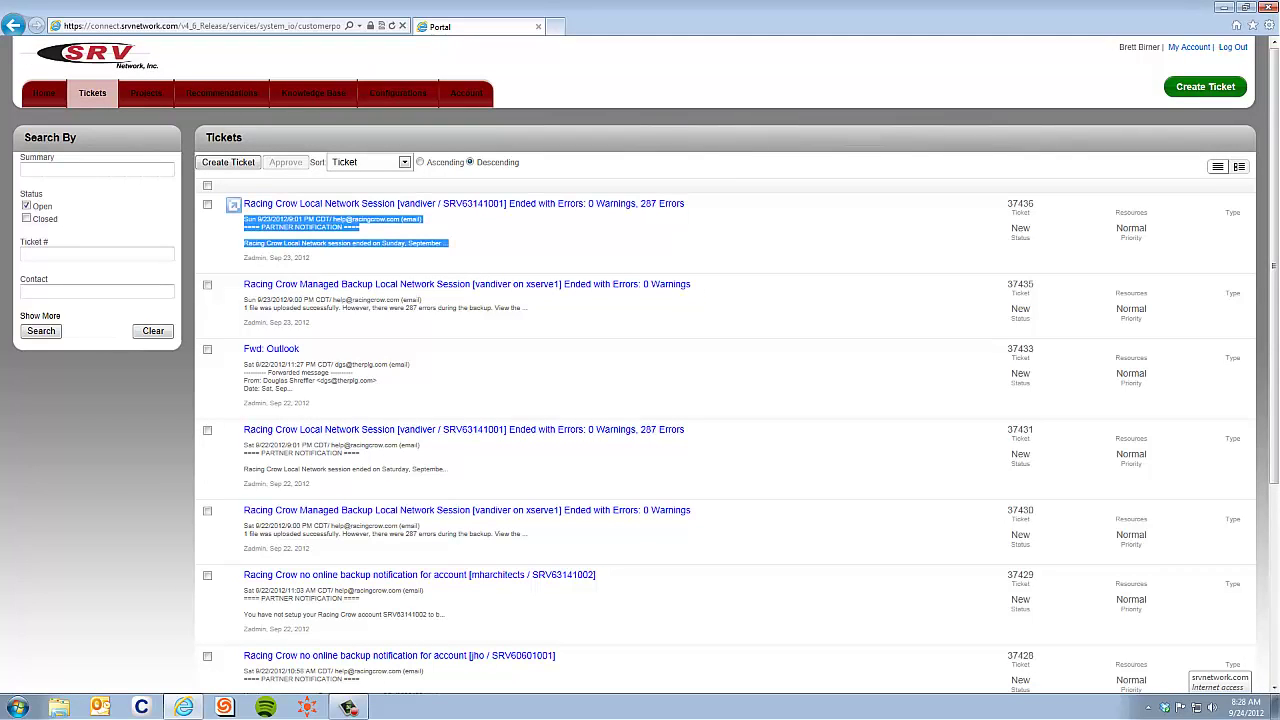
click(242, 224)
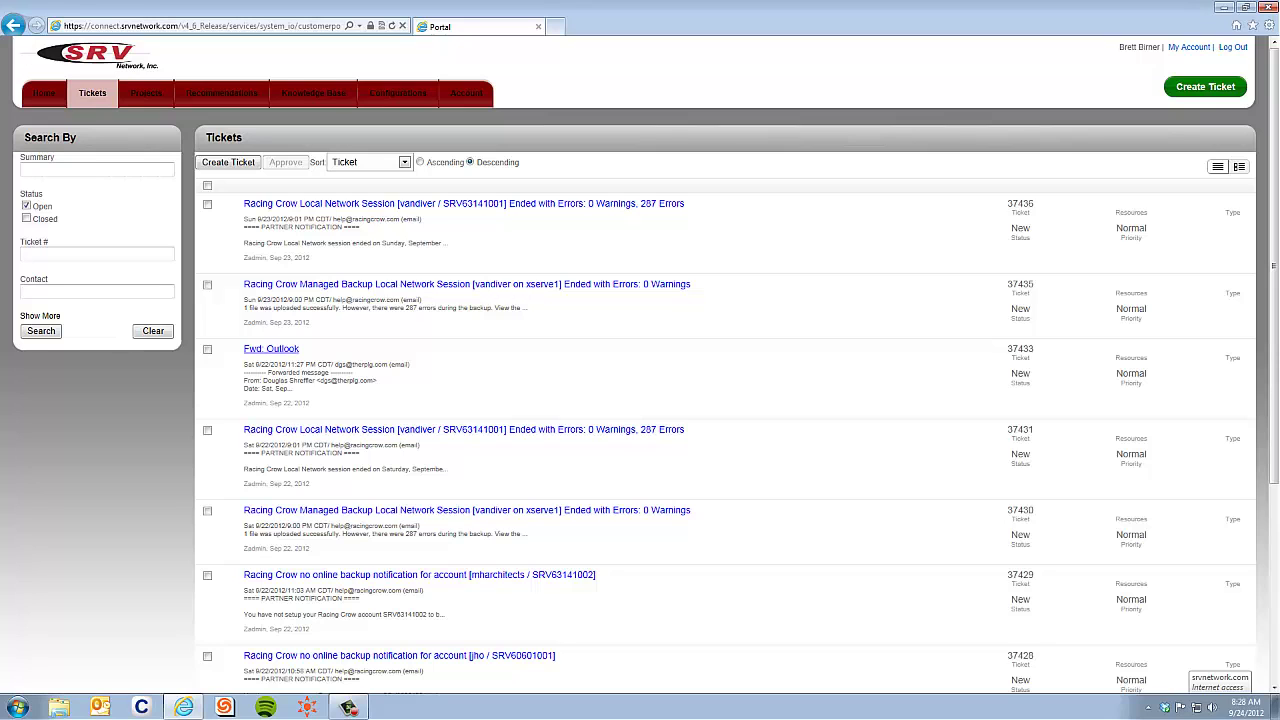
- Open ticket 37433 'Fwd: Outlook' and scroll through its details
click(271, 349)
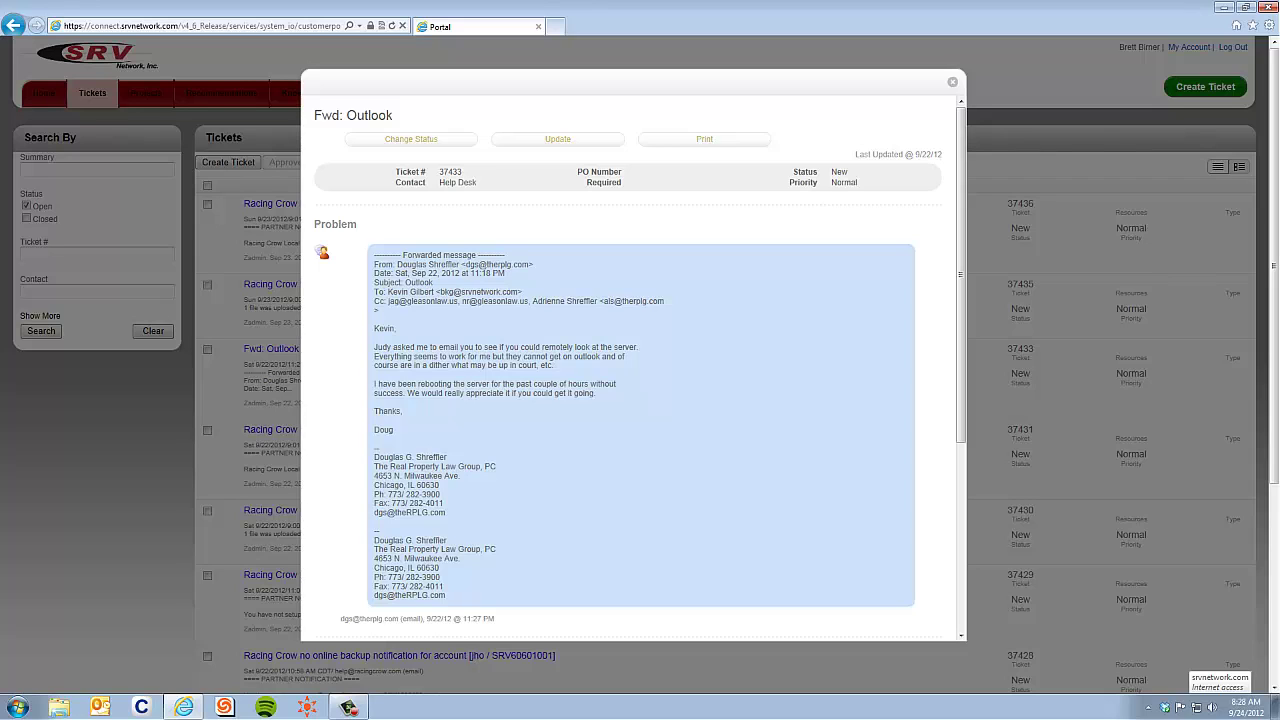
scroll(640, 380, down, 2)
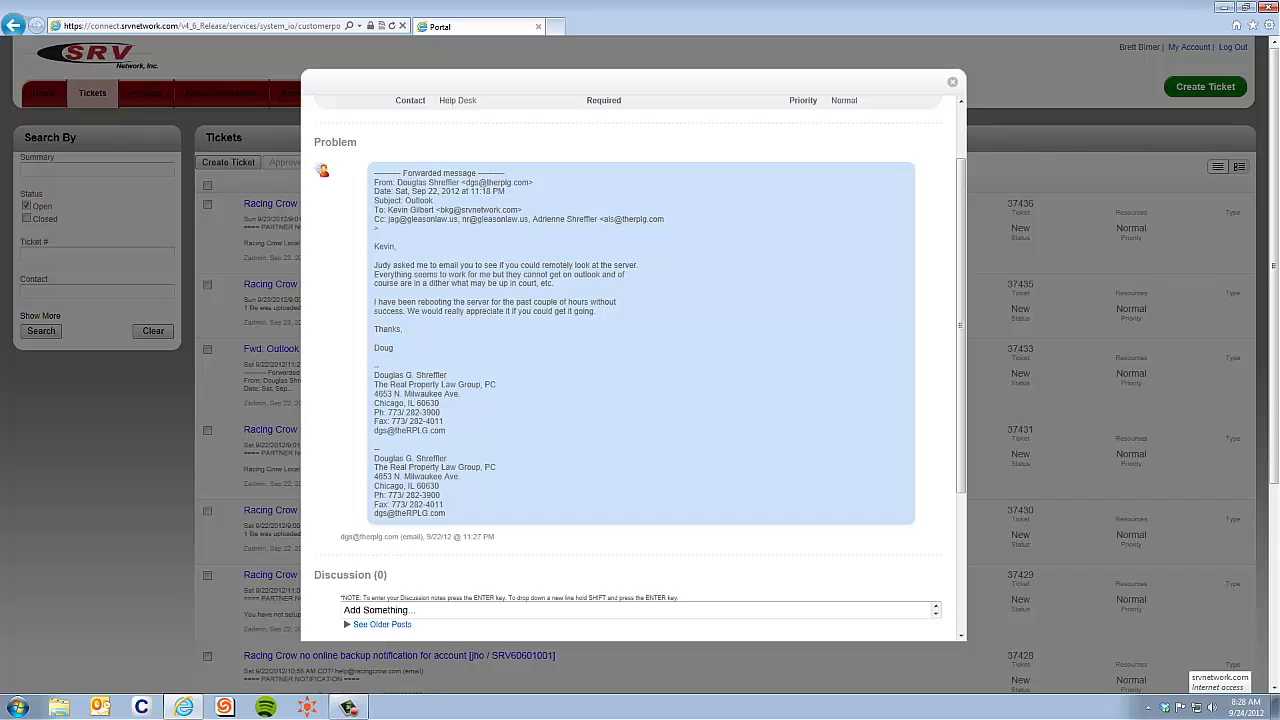
scroll(640, 380, down, 8)
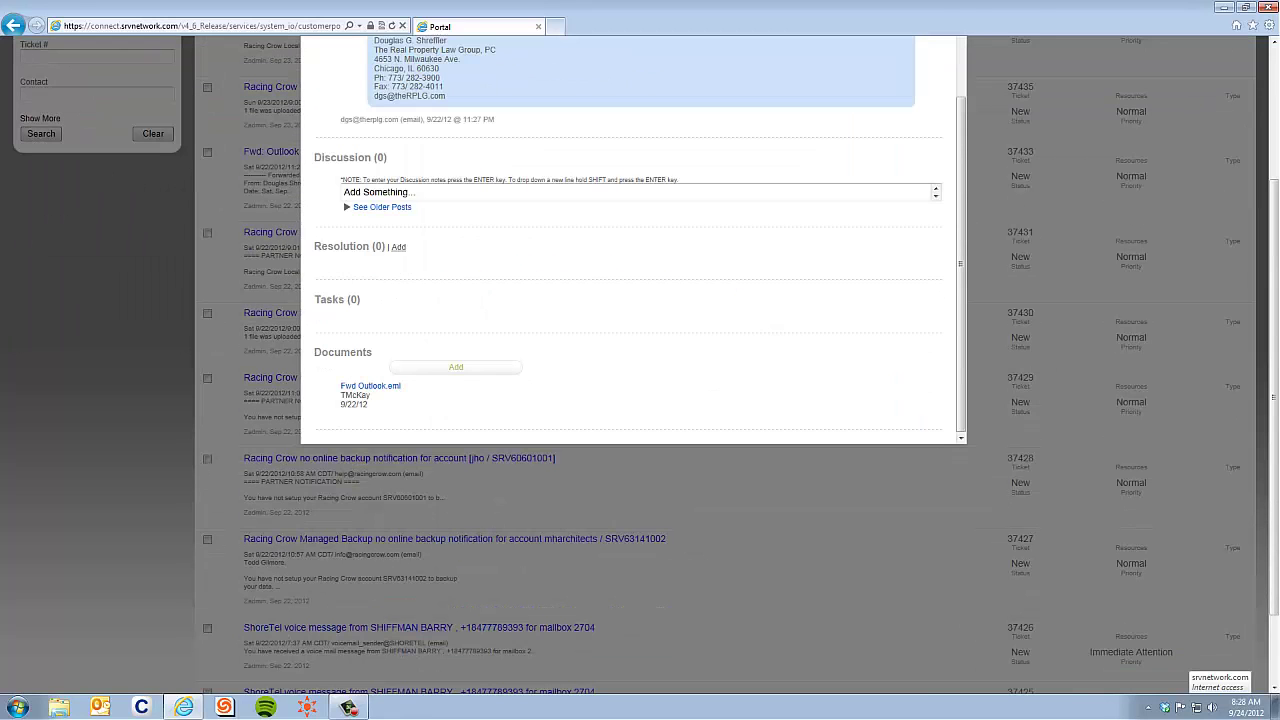
scroll(632, 240, up, 4)
scroll(640, 300, down, 6)
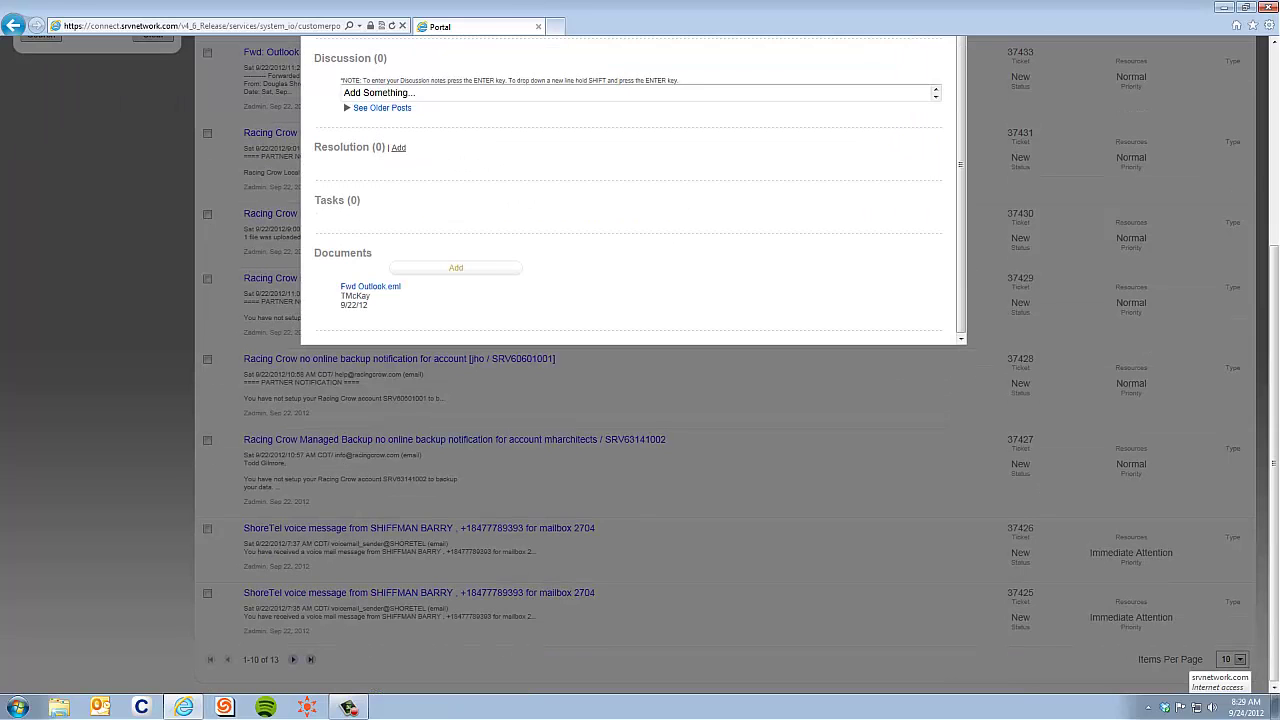
scroll(632, 340, up, 10)
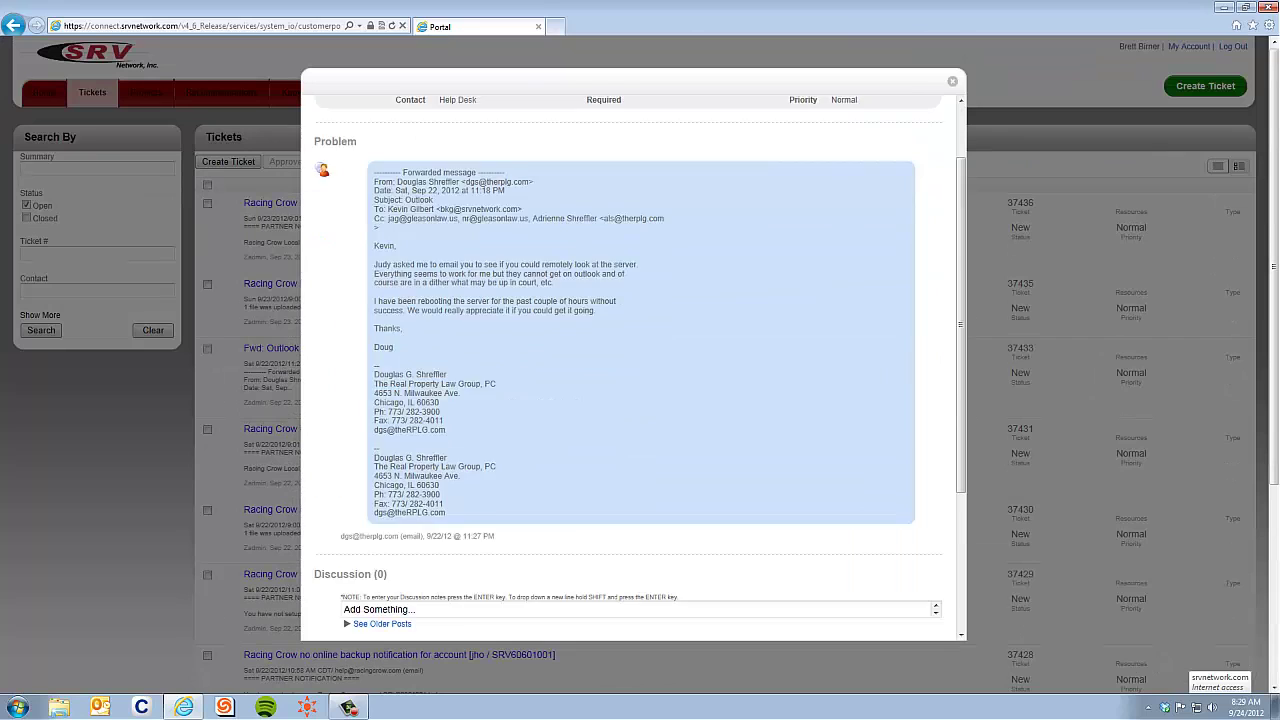
scroll(632, 360, down, 4)
- Add the discussion note 'Please follow up with me on this'
click(345, 445)
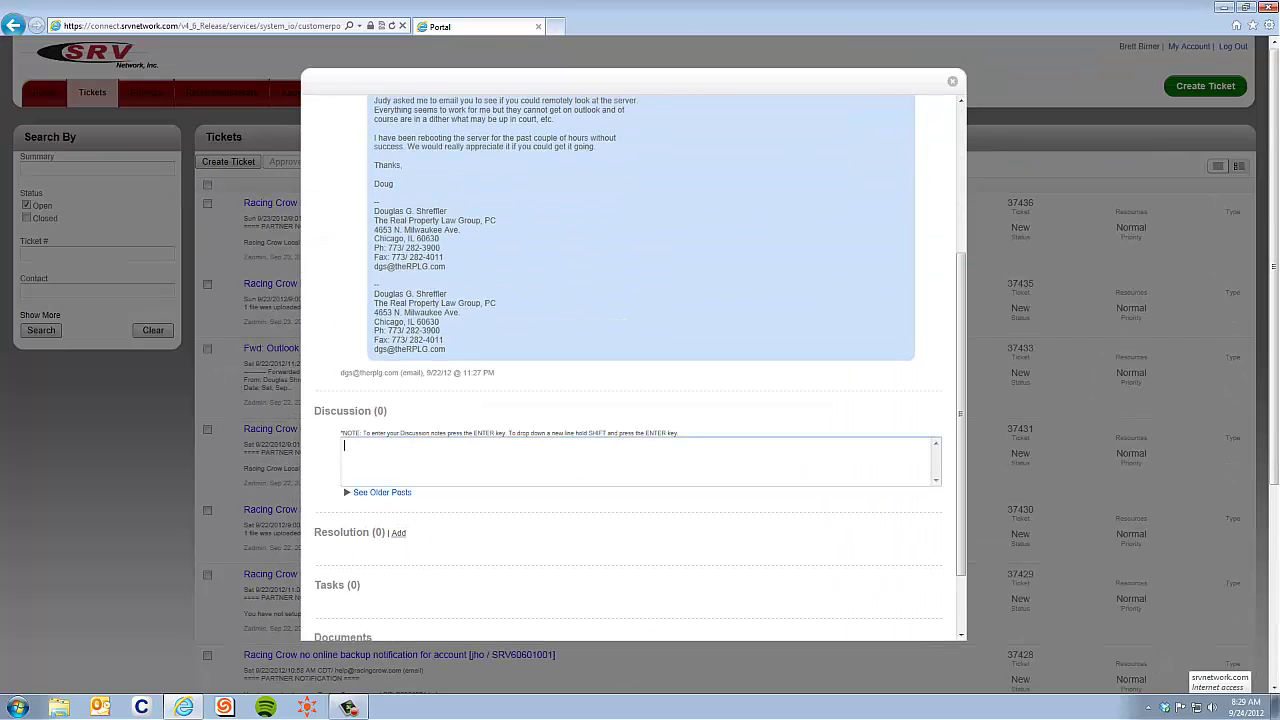
text(Please follow up with me on this)
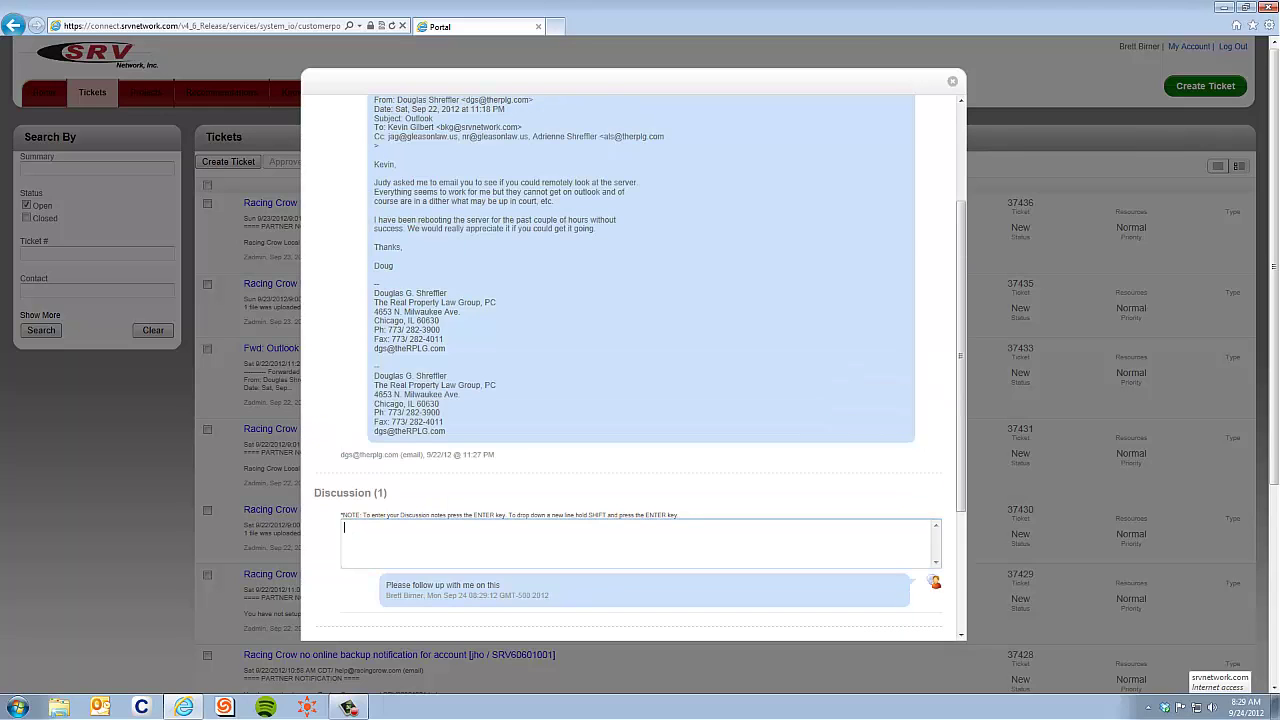
scroll(630, 360, down, 2)
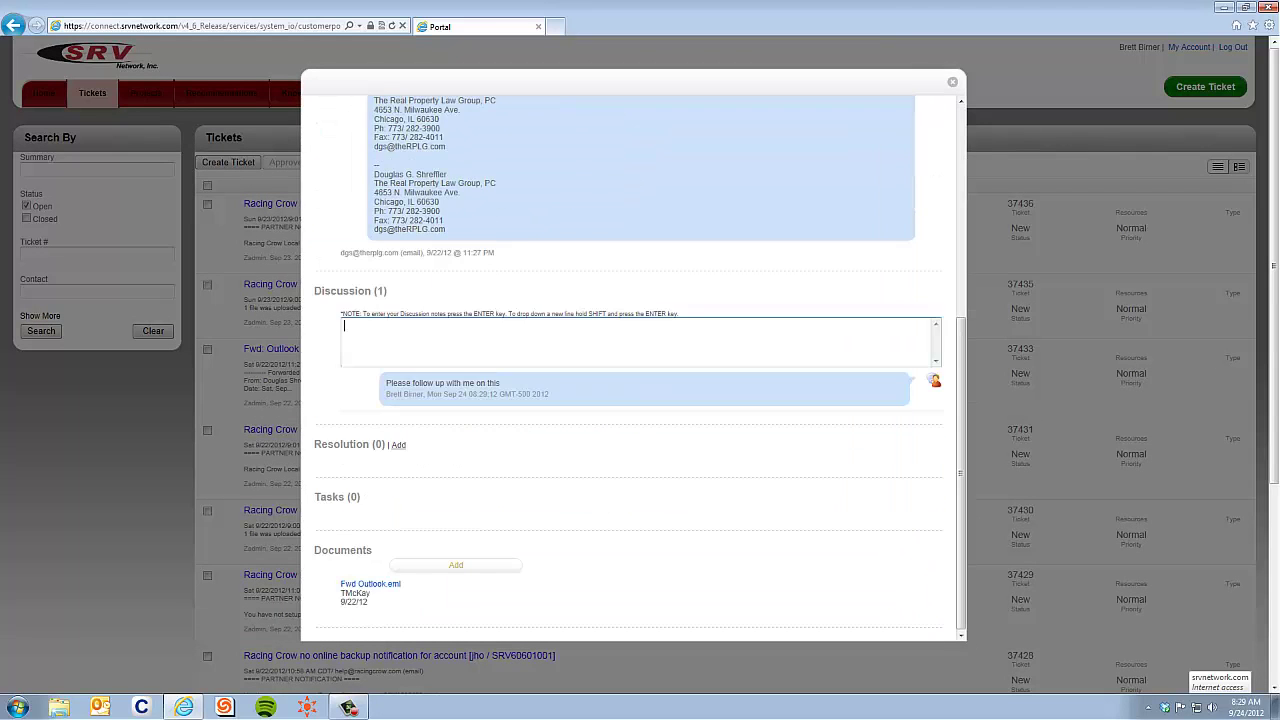
scroll(630, 360, up, 4)
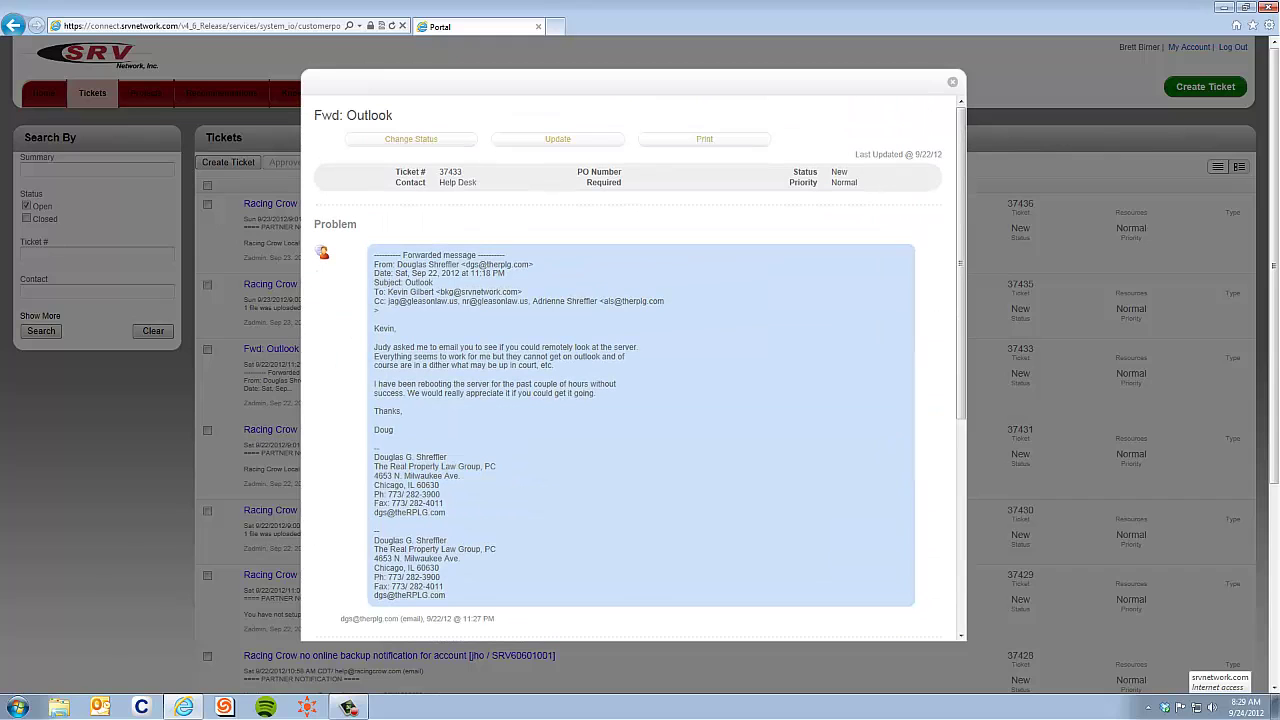
scroll(630, 360, down, 3)
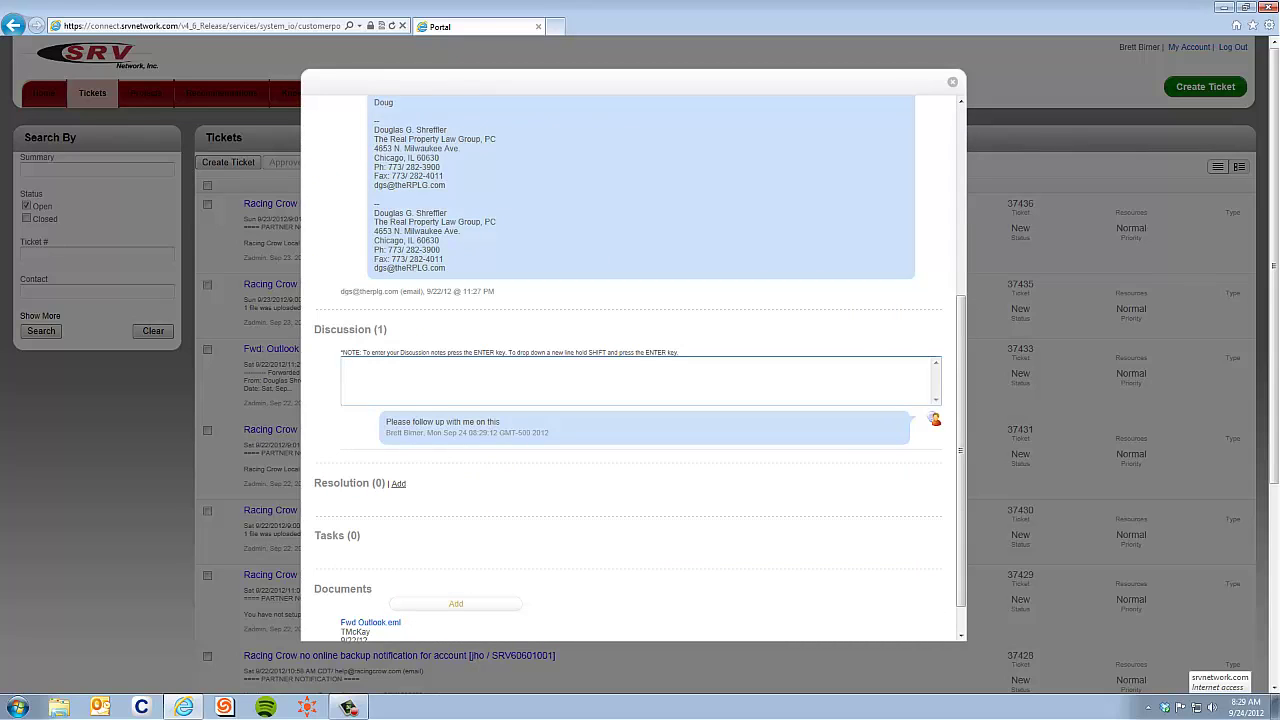
scroll(630, 360, up, 3)
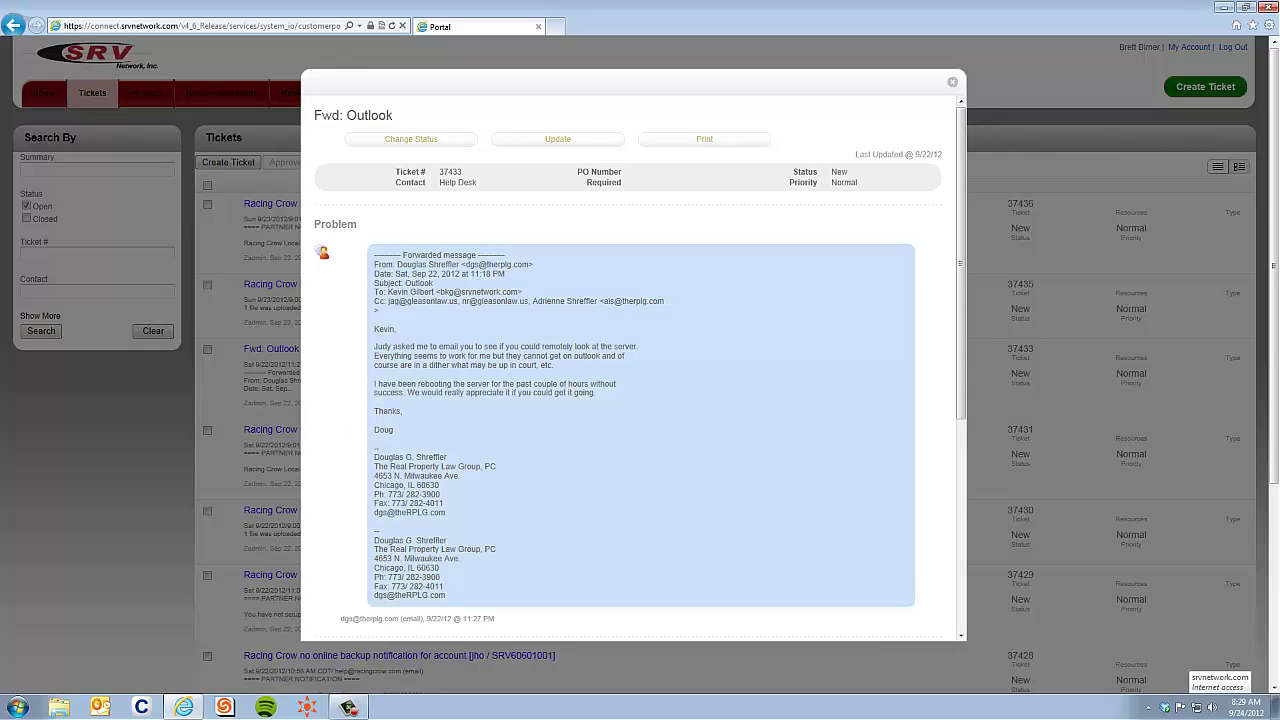
- Set ticket 37433's status to Acknowledged
click(411, 139)
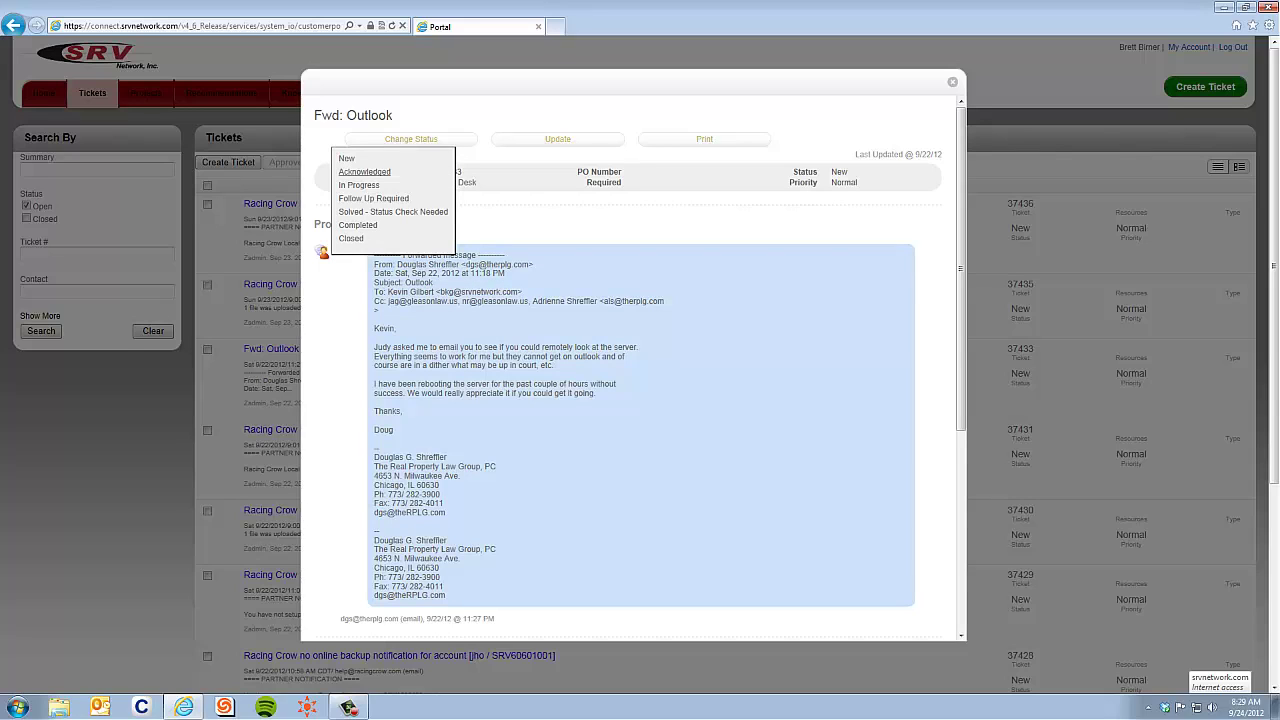
click(364, 172)
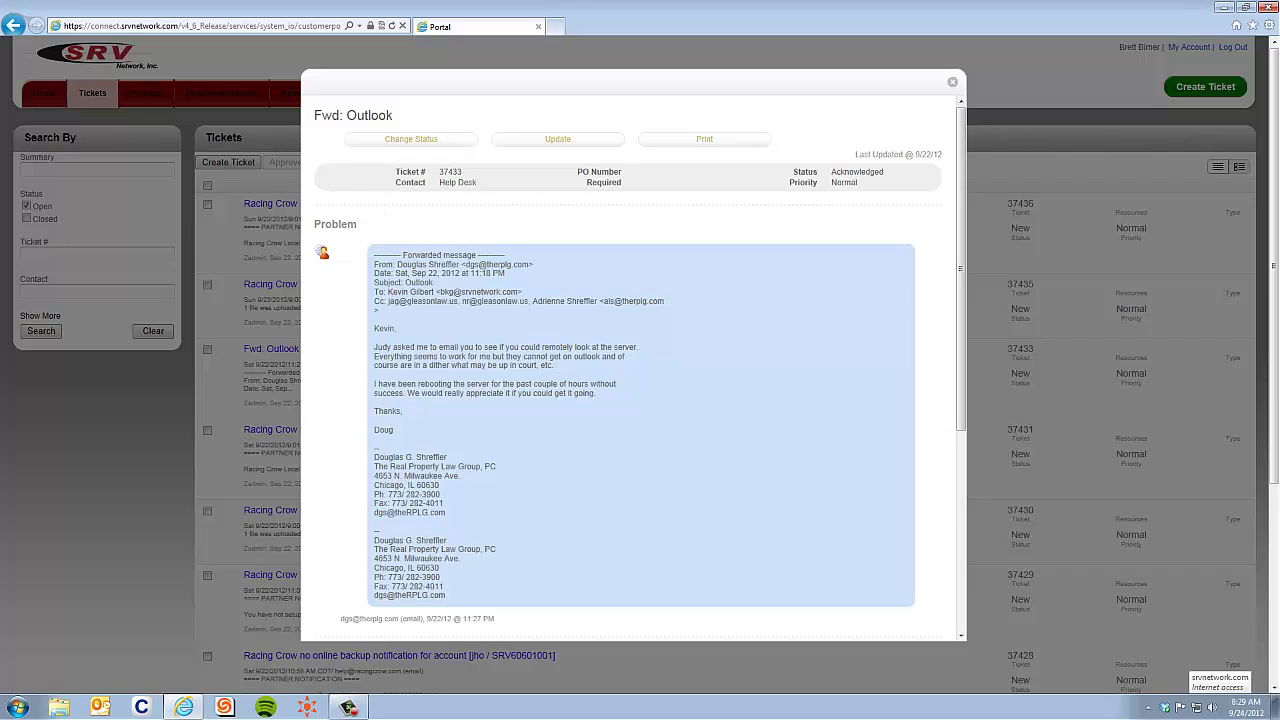
scroll(640, 400, down, 5)
- Upload the Sales Meeting 8-6 spreadsheet as a document on ticket 37433
scroll(640, 400, down, 8)
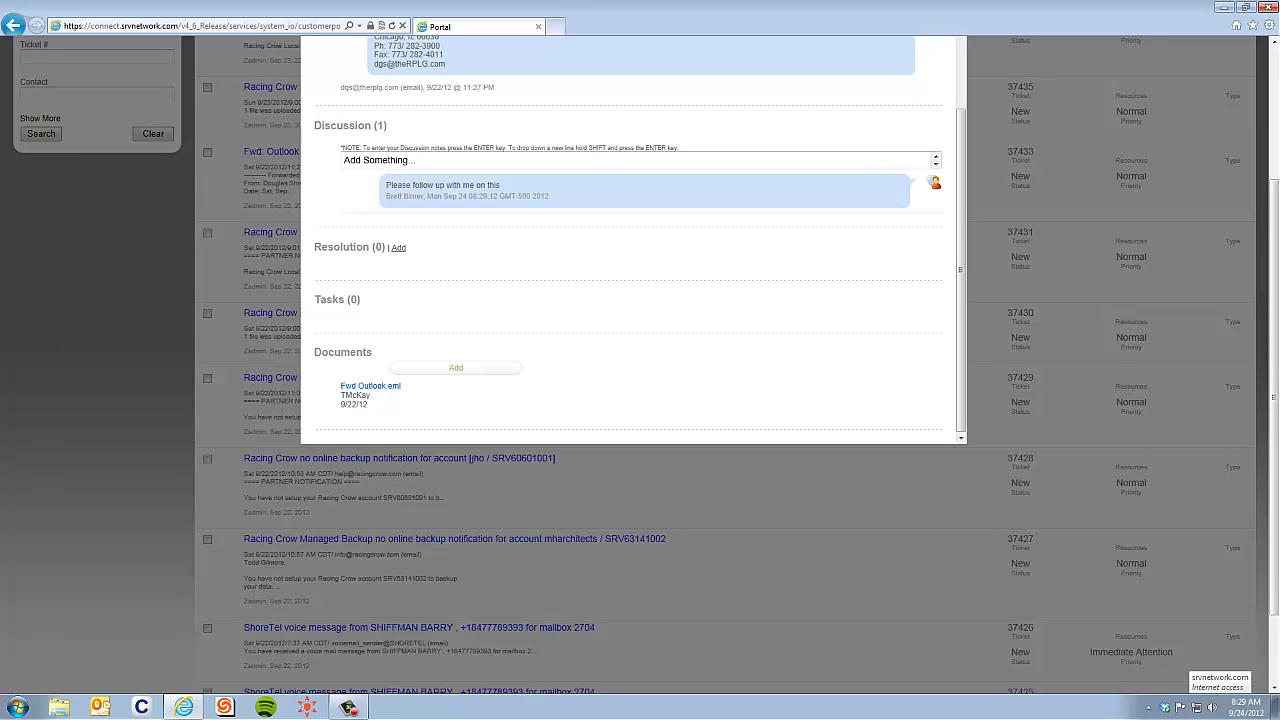
click(456, 368)
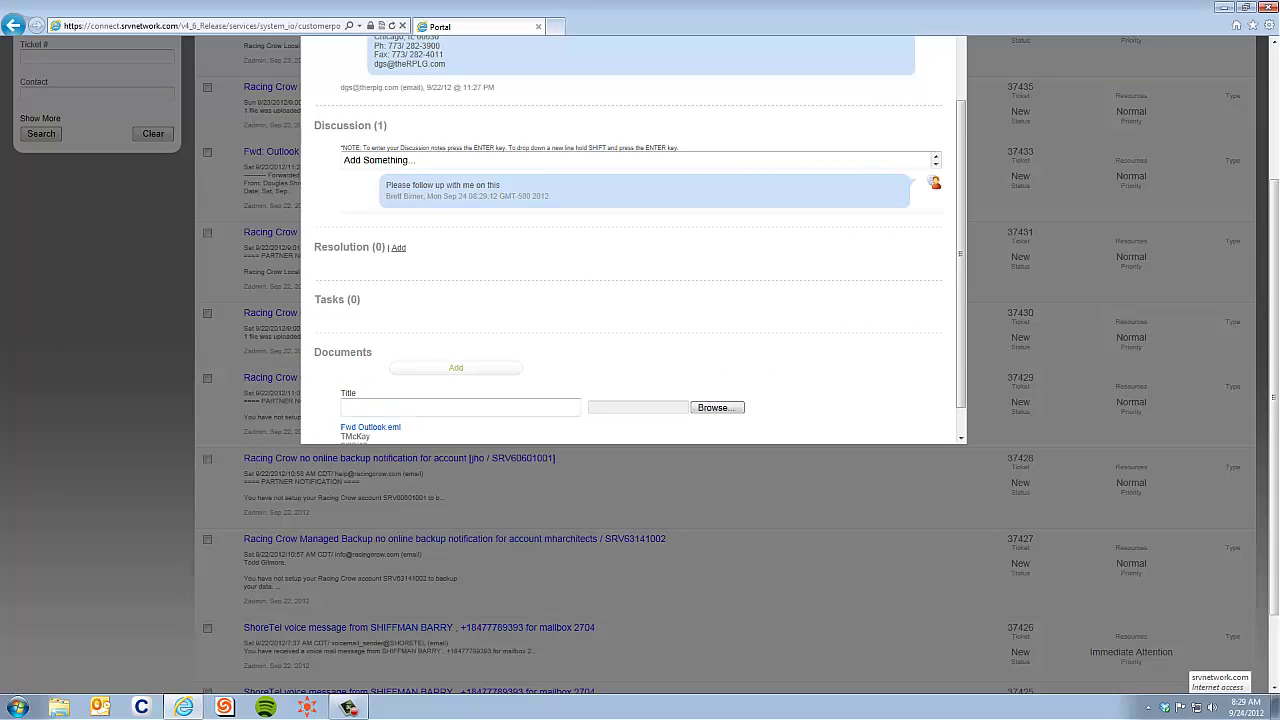
click(717, 407)
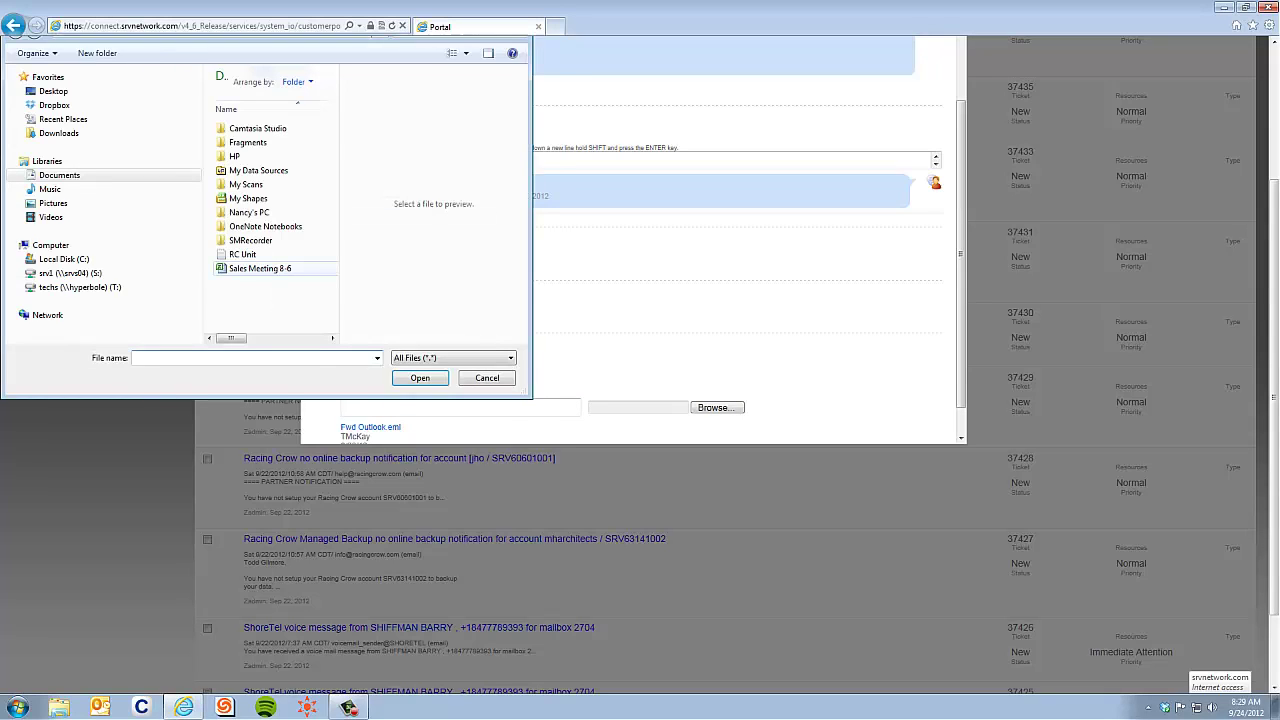
double_click(260, 268)
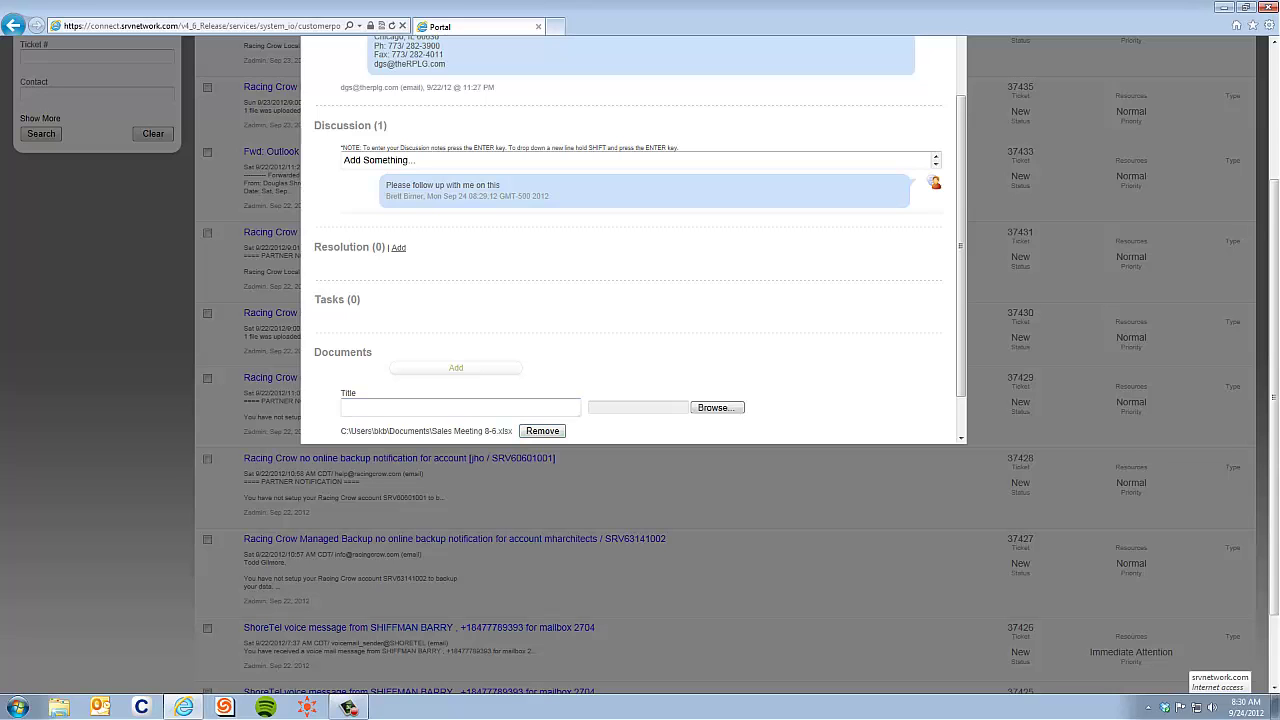
scroll(628, 240, up, 3)
scroll(628, 240, up, 5)
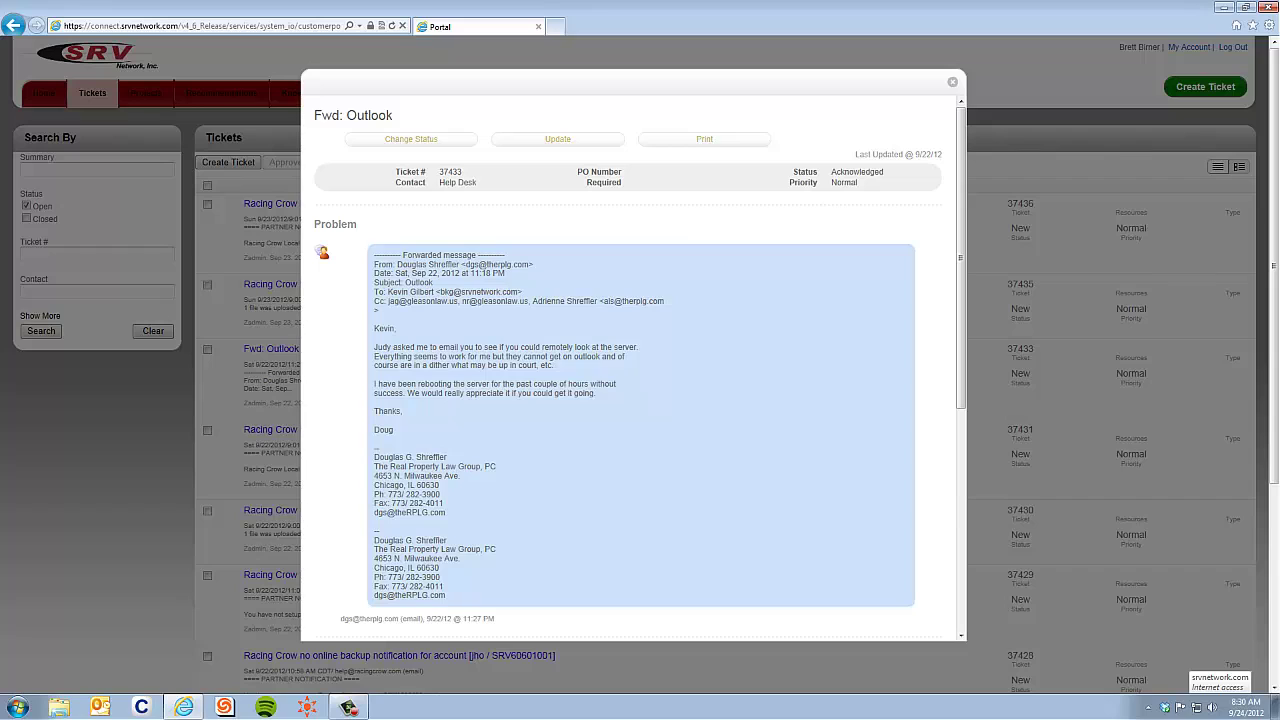
- Exit ticket 37433 discarding unsaved changes, then open the Create Ticket form
key(Escape)
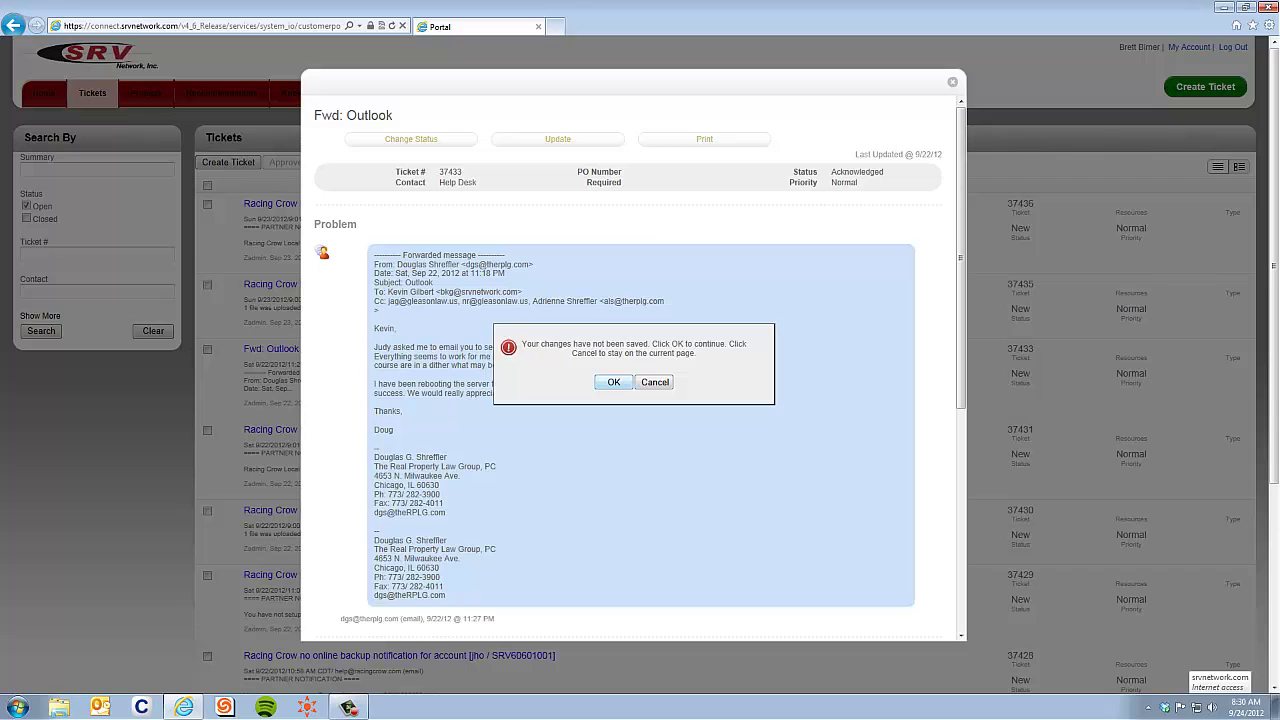
key(Return)
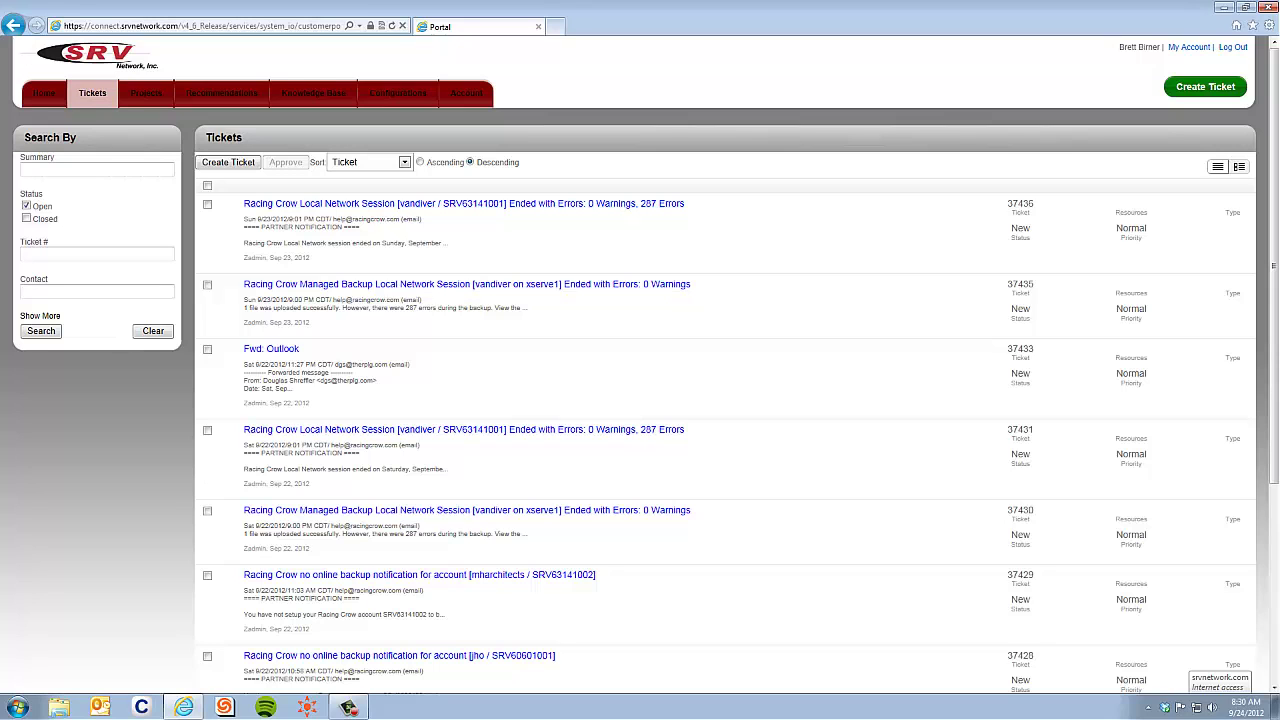
click(1205, 87)
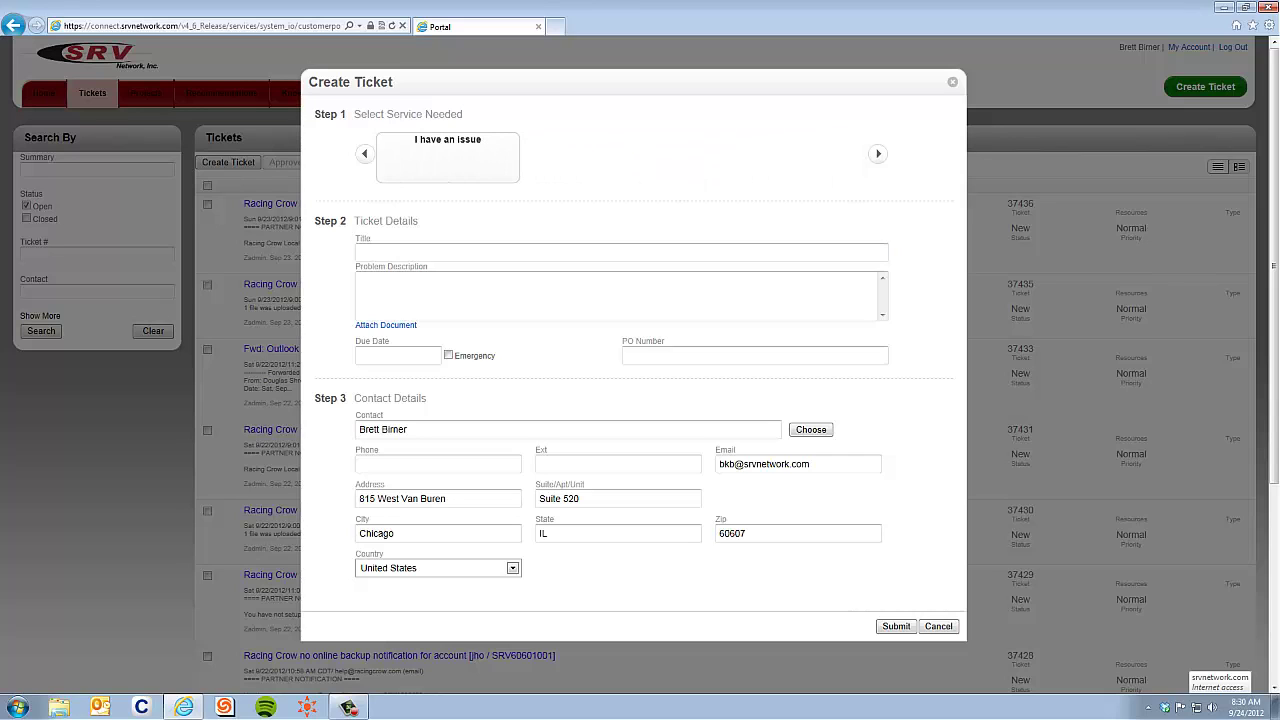
- Select the Other service type for the new ticket
click(448, 158)
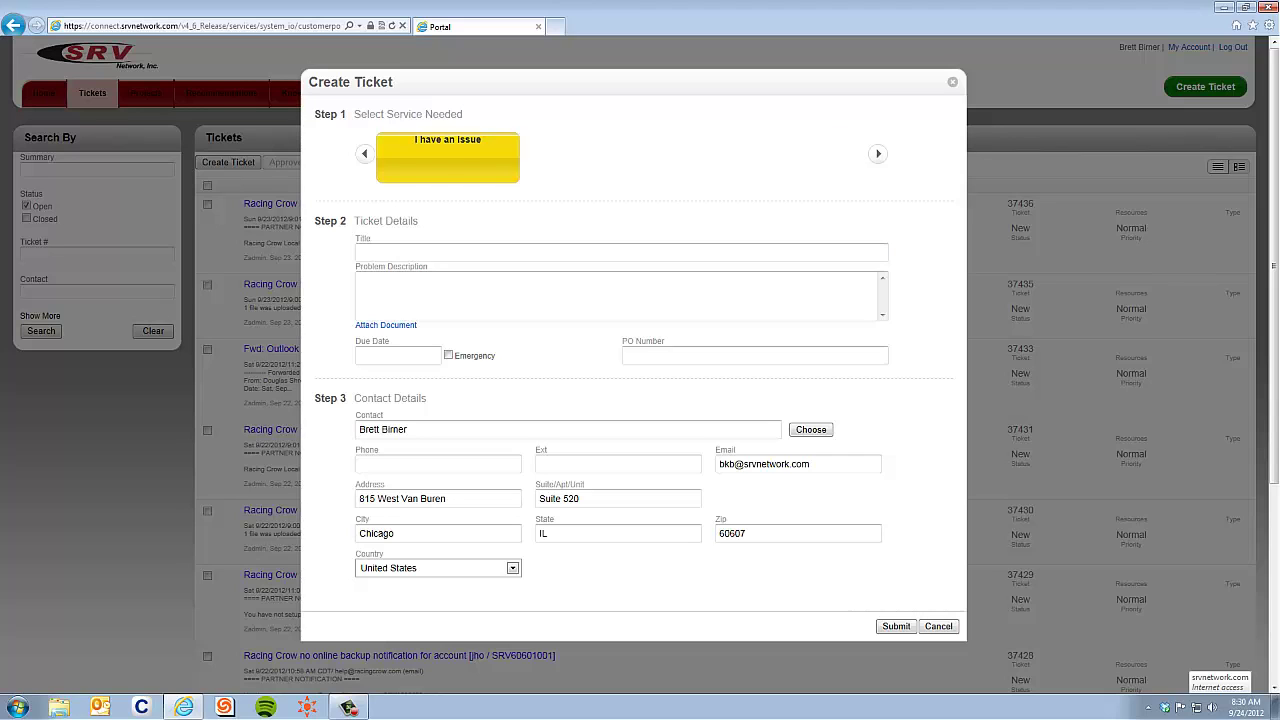
click(365, 154)
click(782, 158)
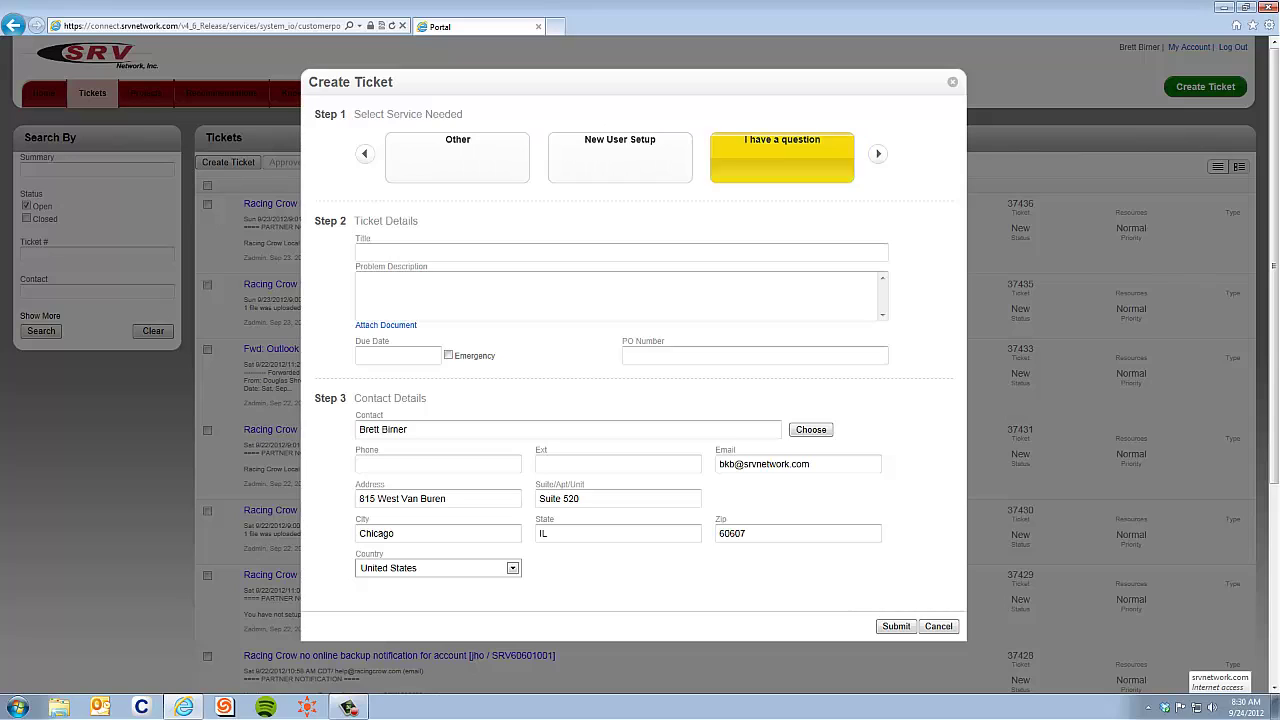
click(457, 158)
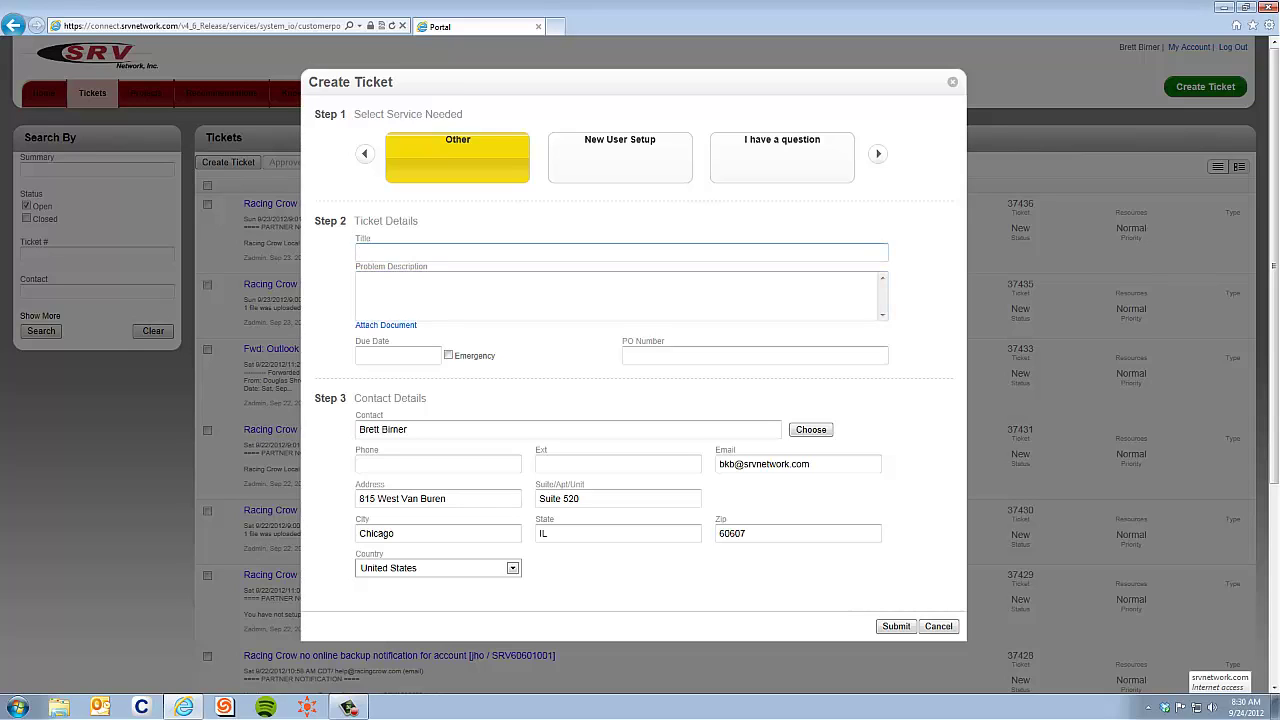
- Title the ticket 'Outlook won't open' and describe it as 'when i click outlook it won't open'
text(Outlook won't open)
key(Tab)
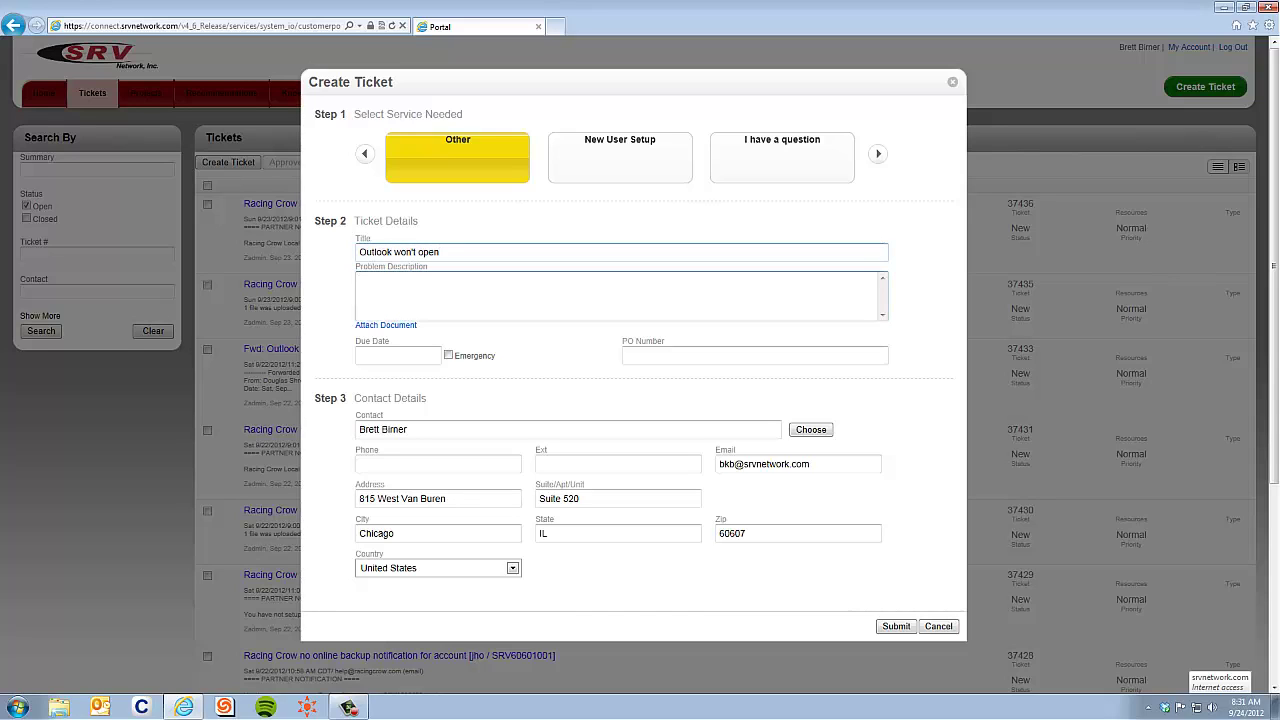
text(when i click outlook it won't open)
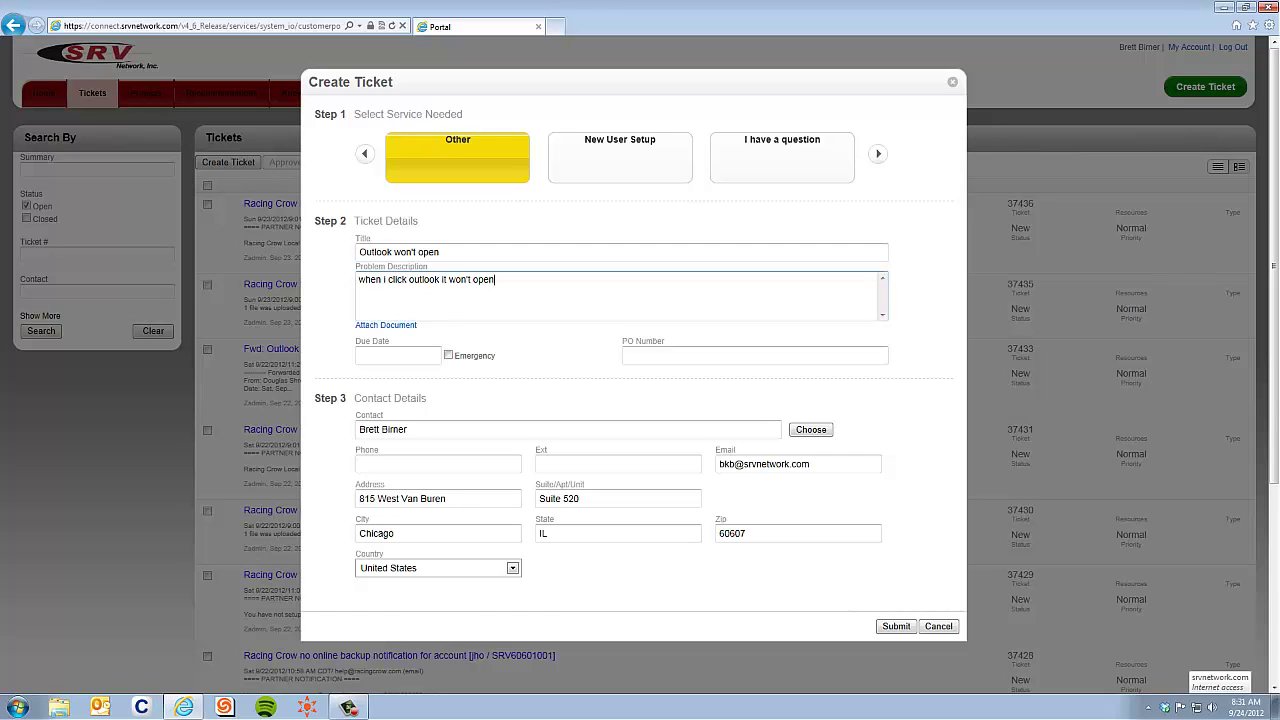
- Attach the Sales Meeting 8-6 spreadsheet to the new ticket
click(386, 325)
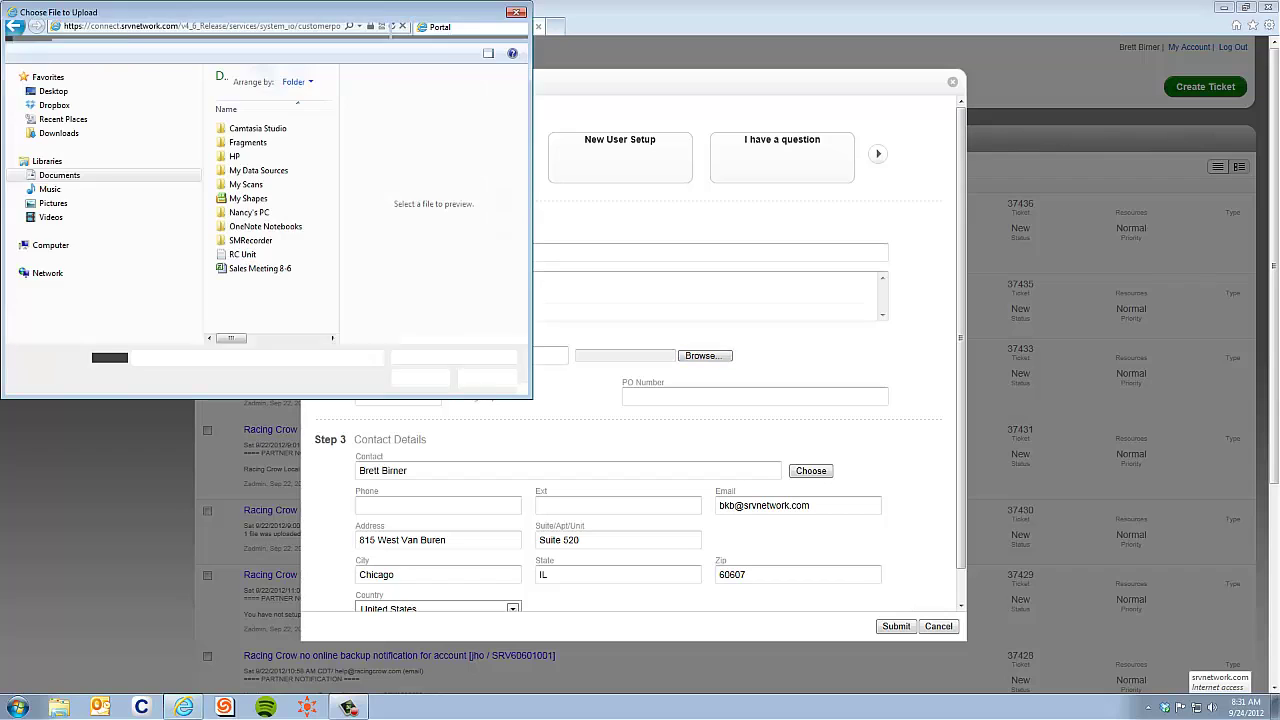
double_click(259, 268)
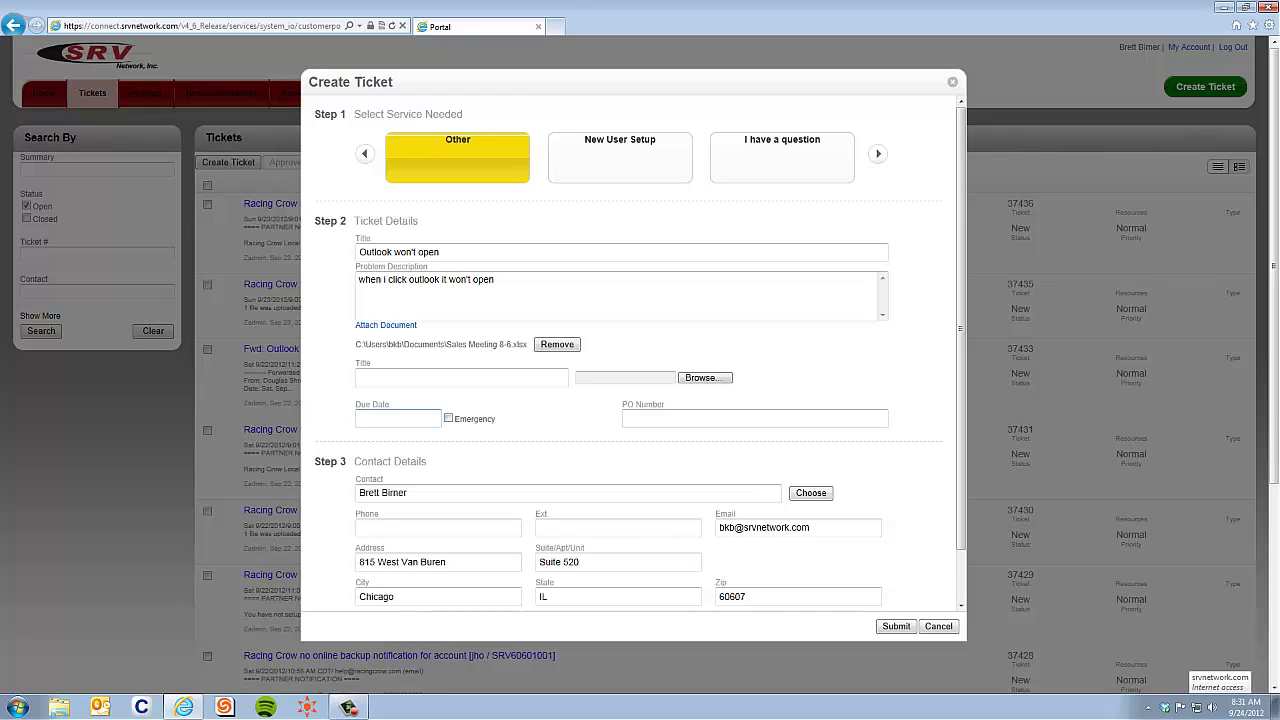
scroll(440, 370, down, 5)
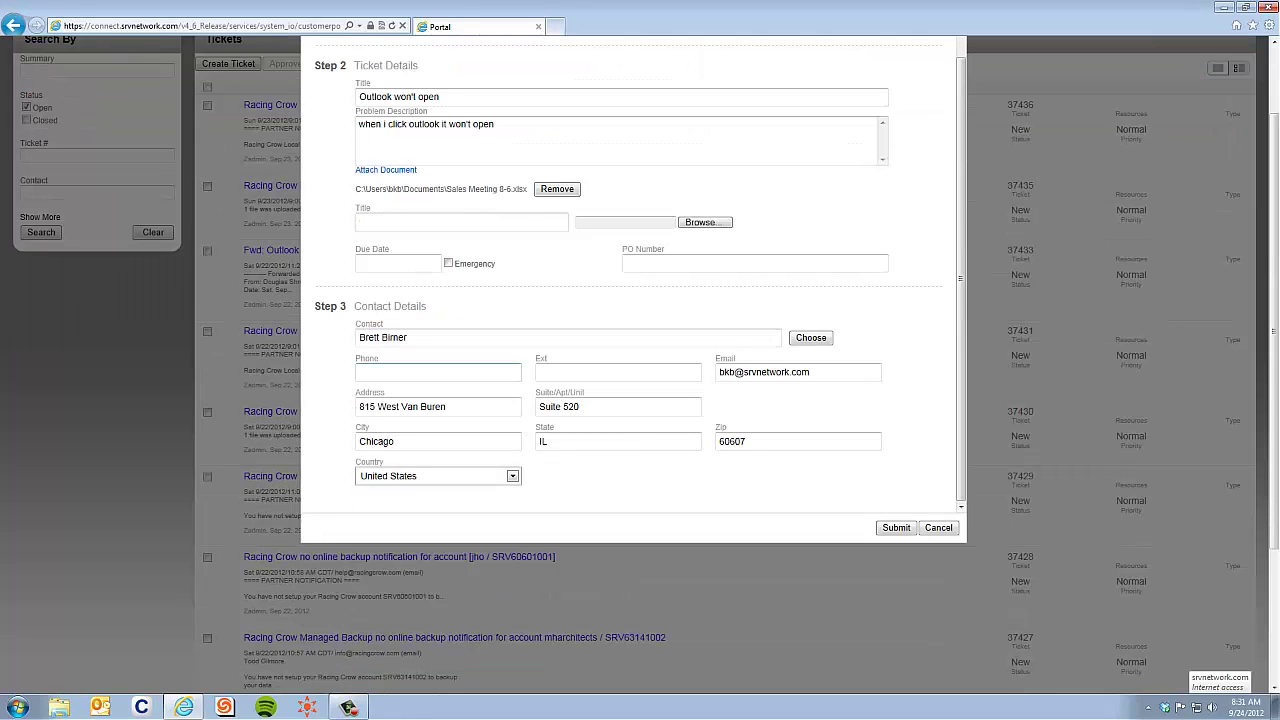
- Enter the contact's phone number, then bring up the Choose list of contacts
text(2923)
key(BackSpace)
key(Tab)
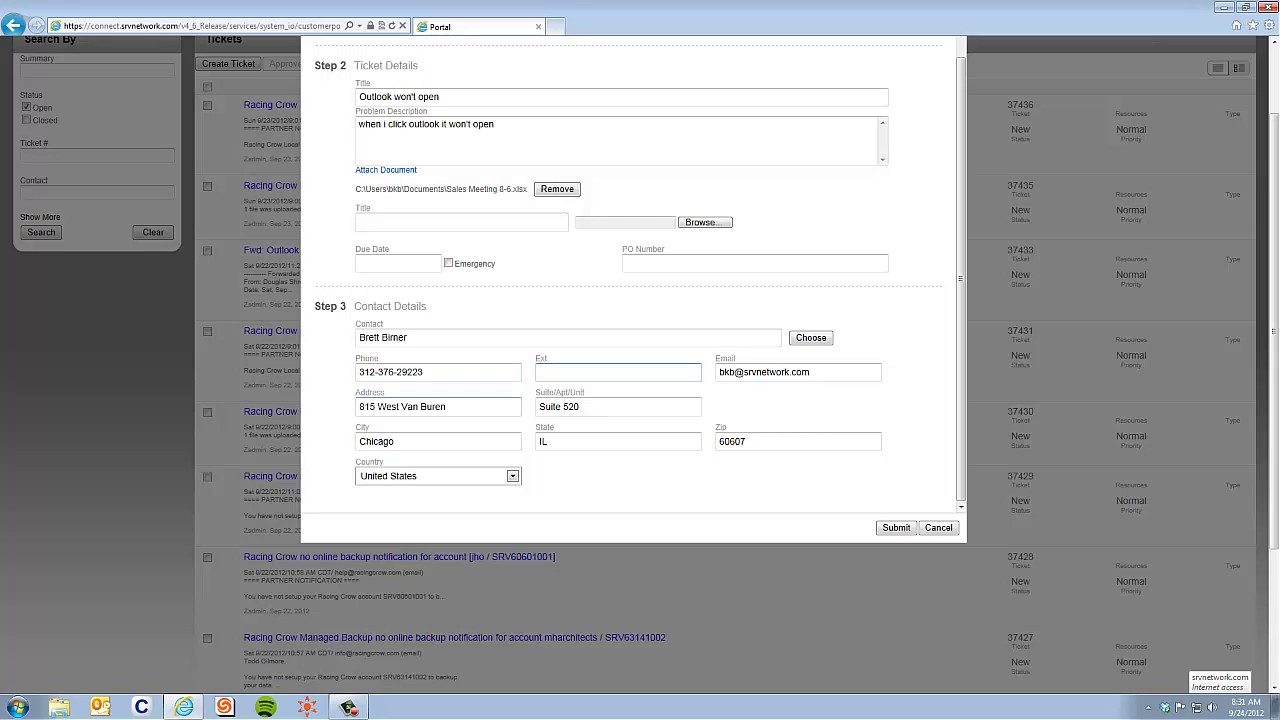
click(811, 338)
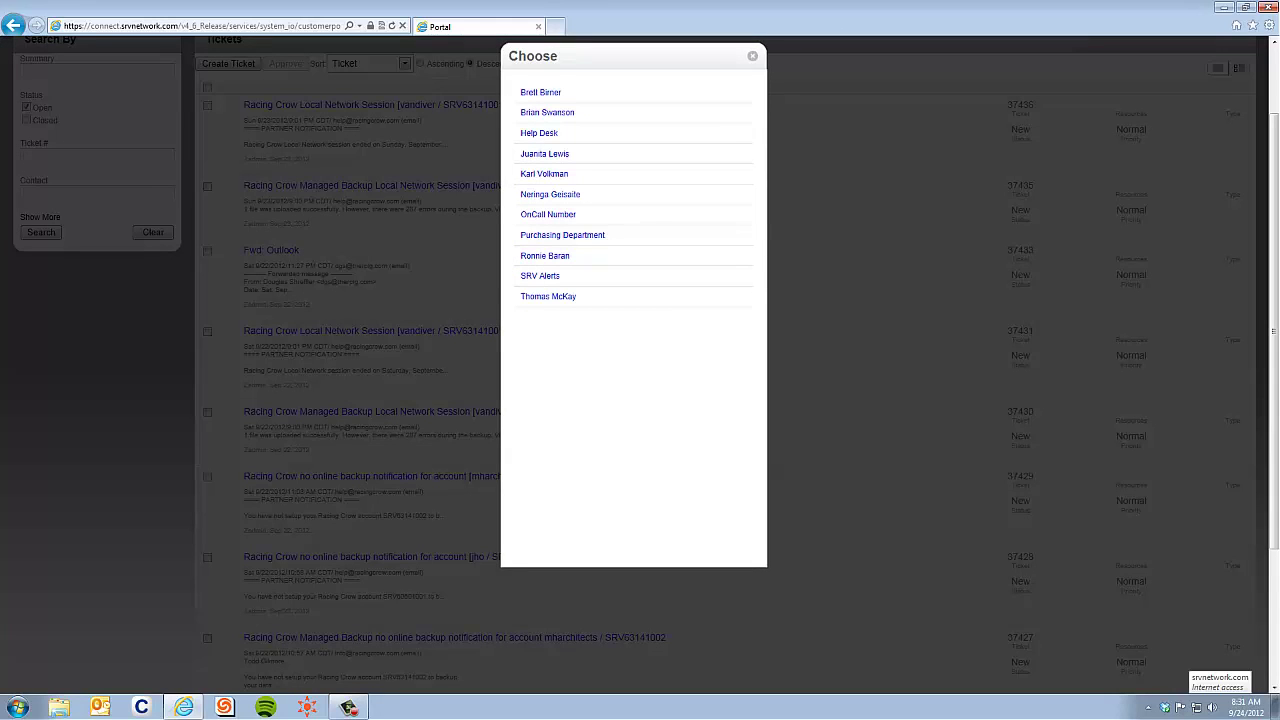
- Pick a different contact so their phone, extension and email fill in, then select the title text
click(547, 112)
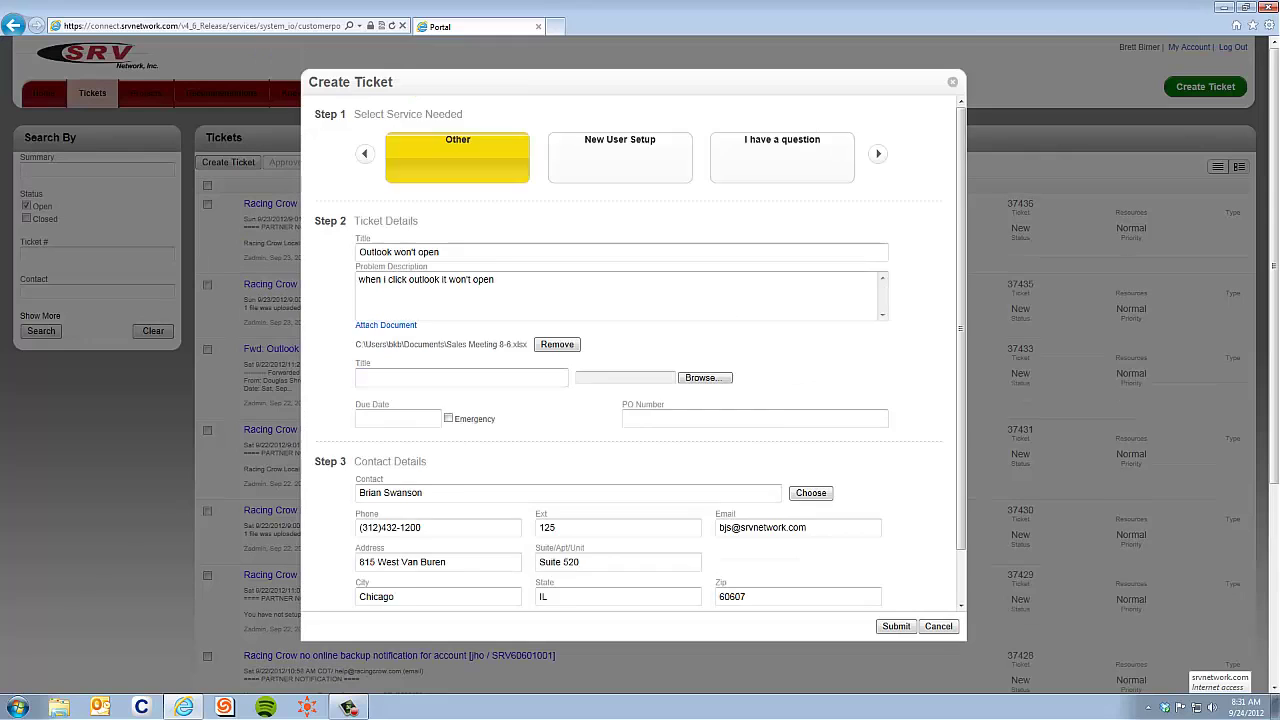
scroll(628, 352, down, 2)
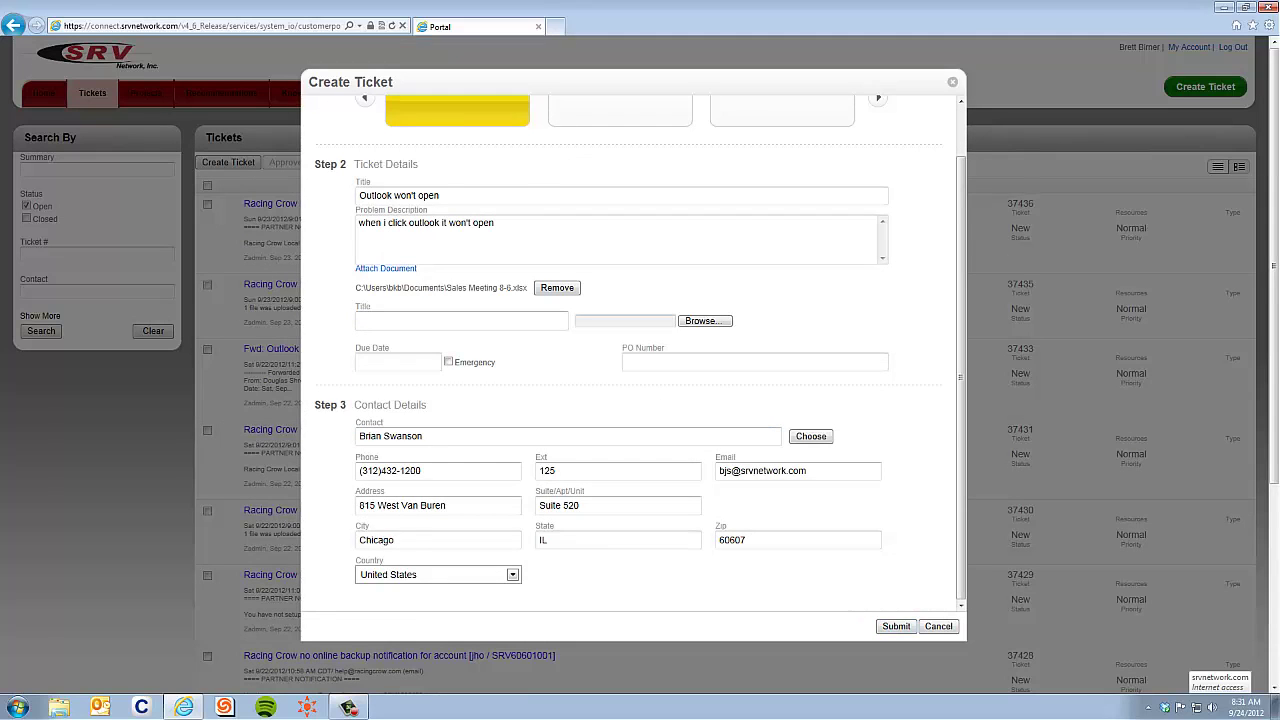
scroll(628, 352, up, 2)
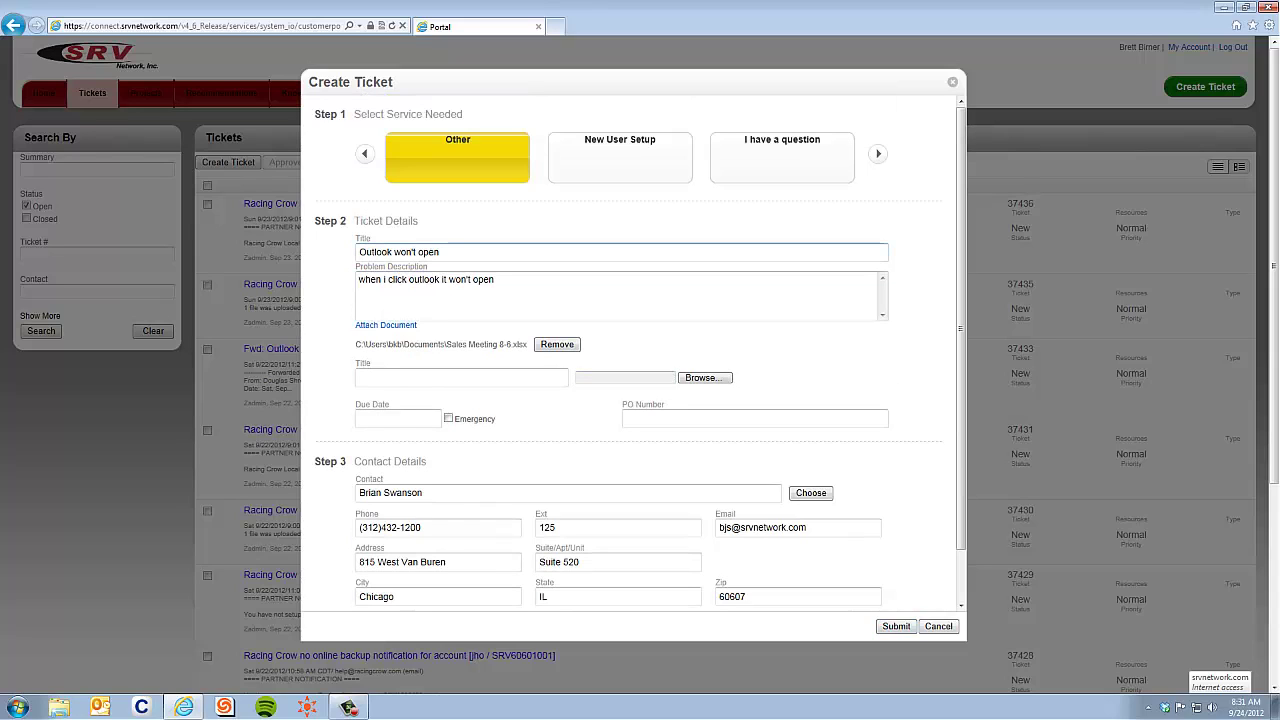
drag(441, 252, 357, 252)
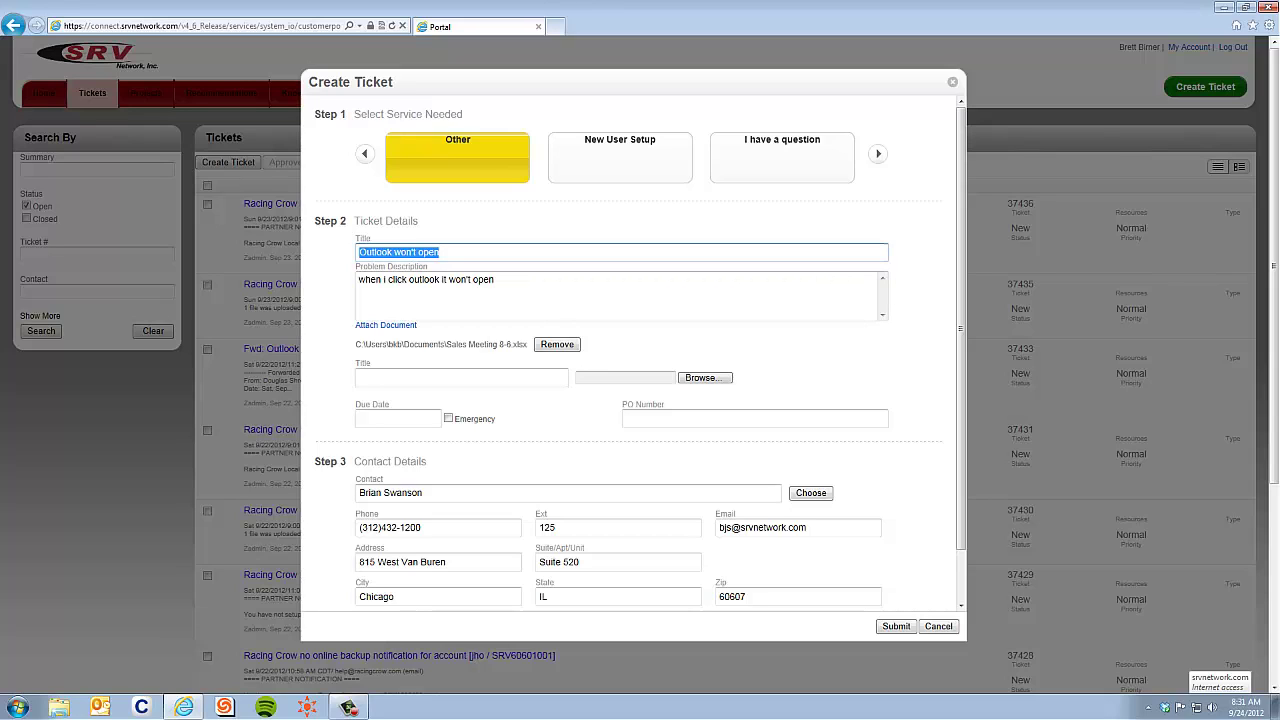
- Switch to the New User Setup template, enter a person's full name, then cancel the draft ticket
click(620, 157)
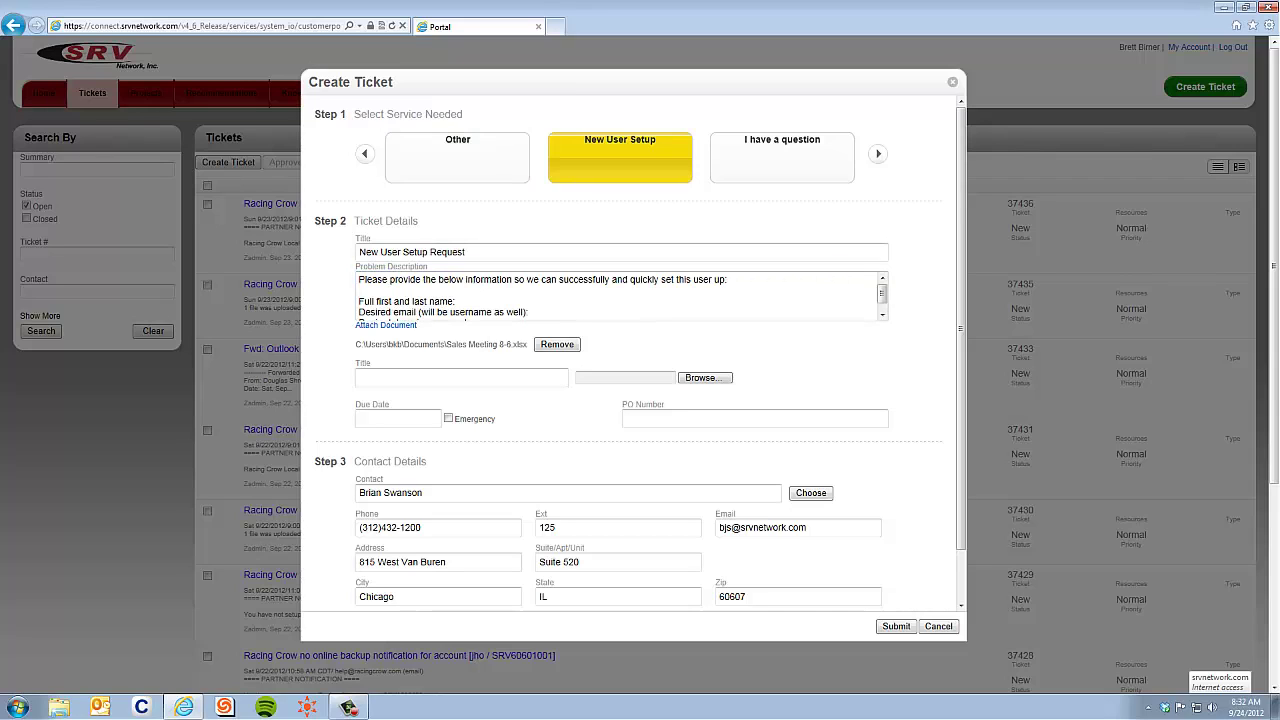
drag(467, 252, 358, 252)
click(457, 301)
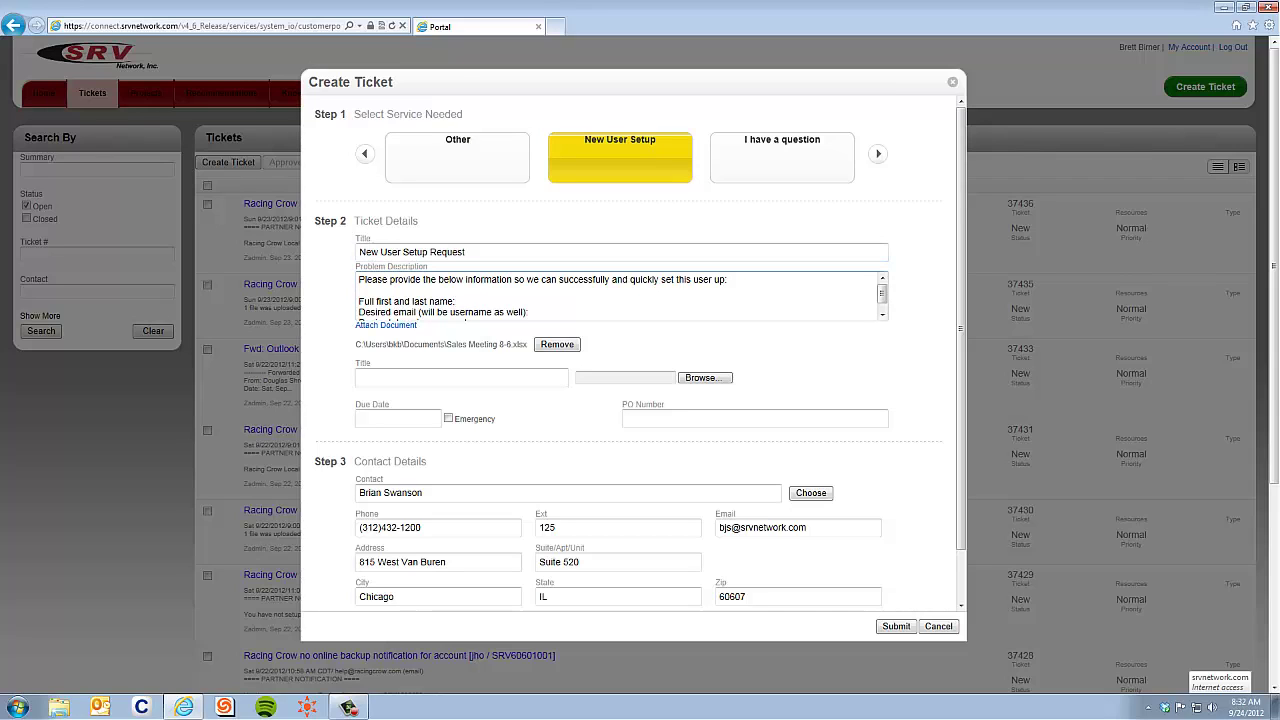
scroll(620, 295, down, 1)
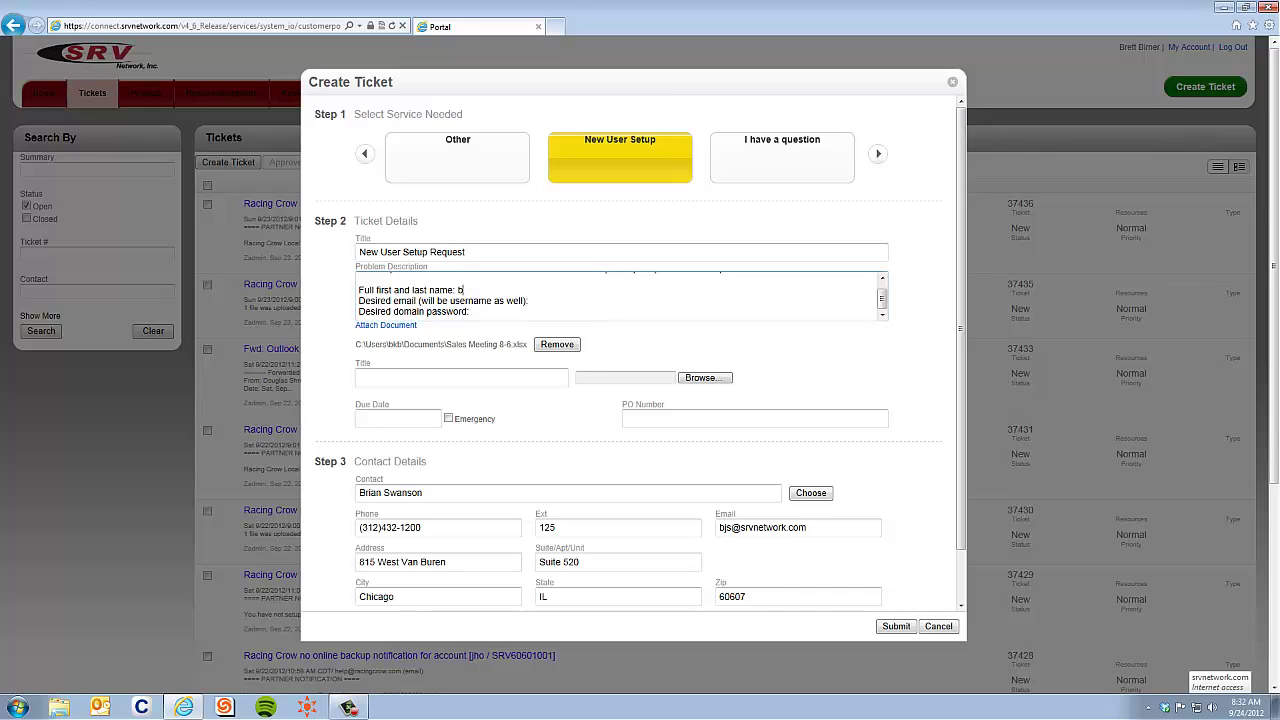
scroll(420, 256, down, 1)
scroll(420, 256, up, 1)
scroll(388, 268, up, 1)
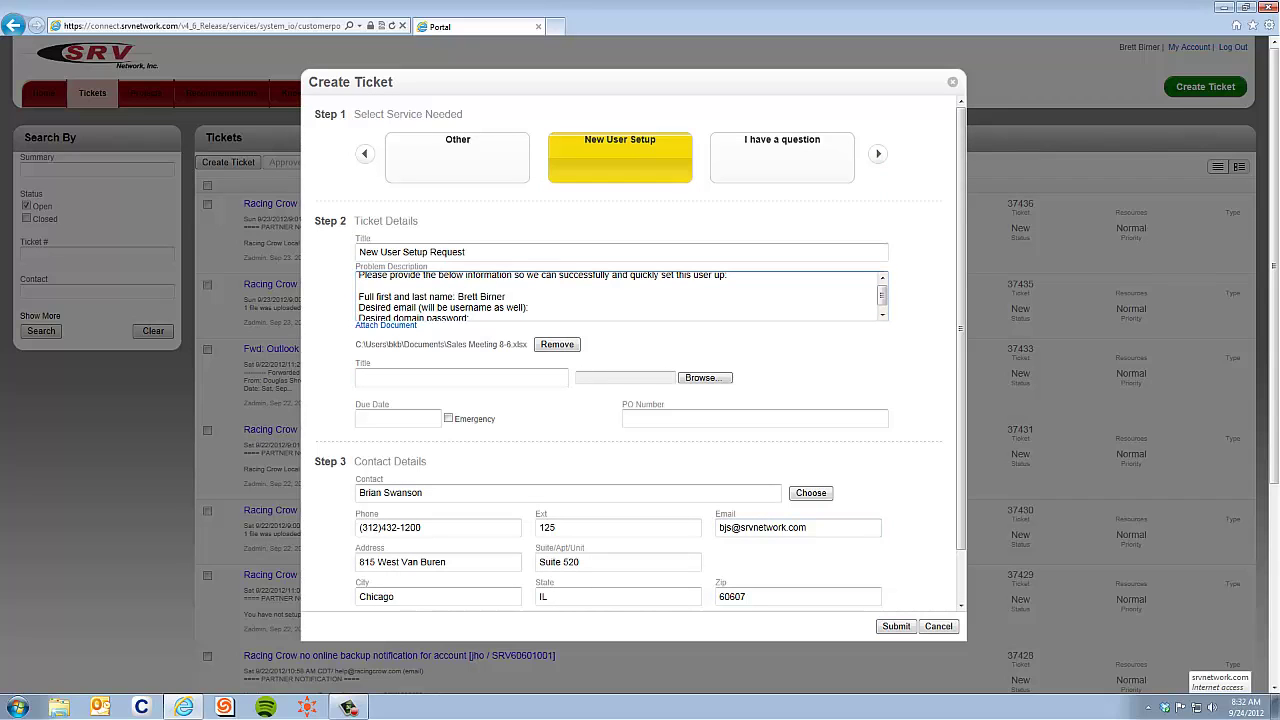
click(938, 627)
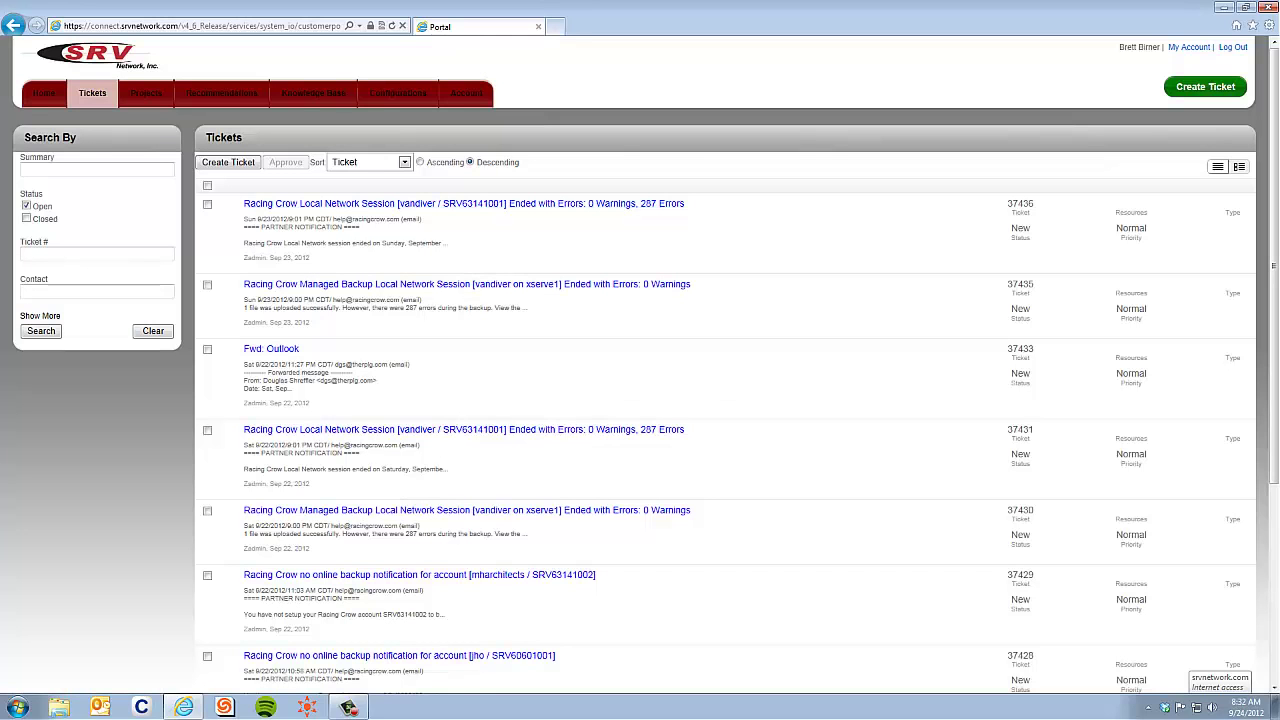
- Open the Account Users list and view the admin user's details
mouse_move(466, 93)
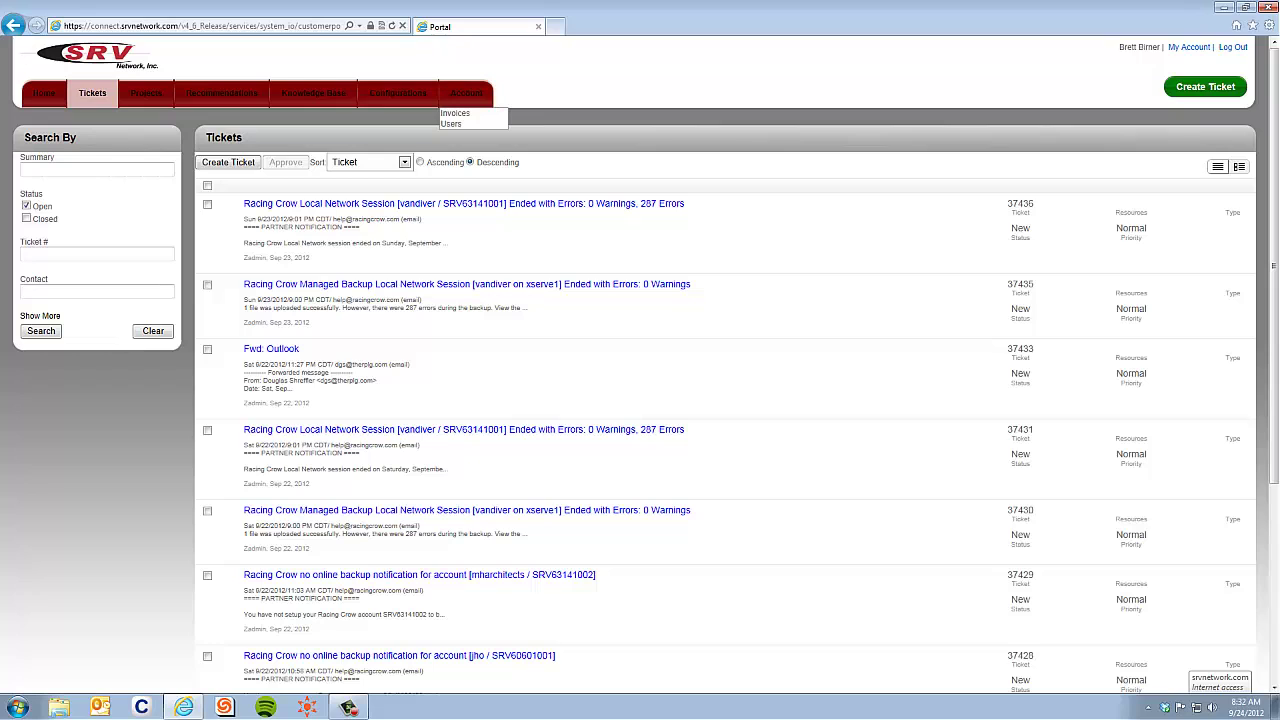
click(451, 123)
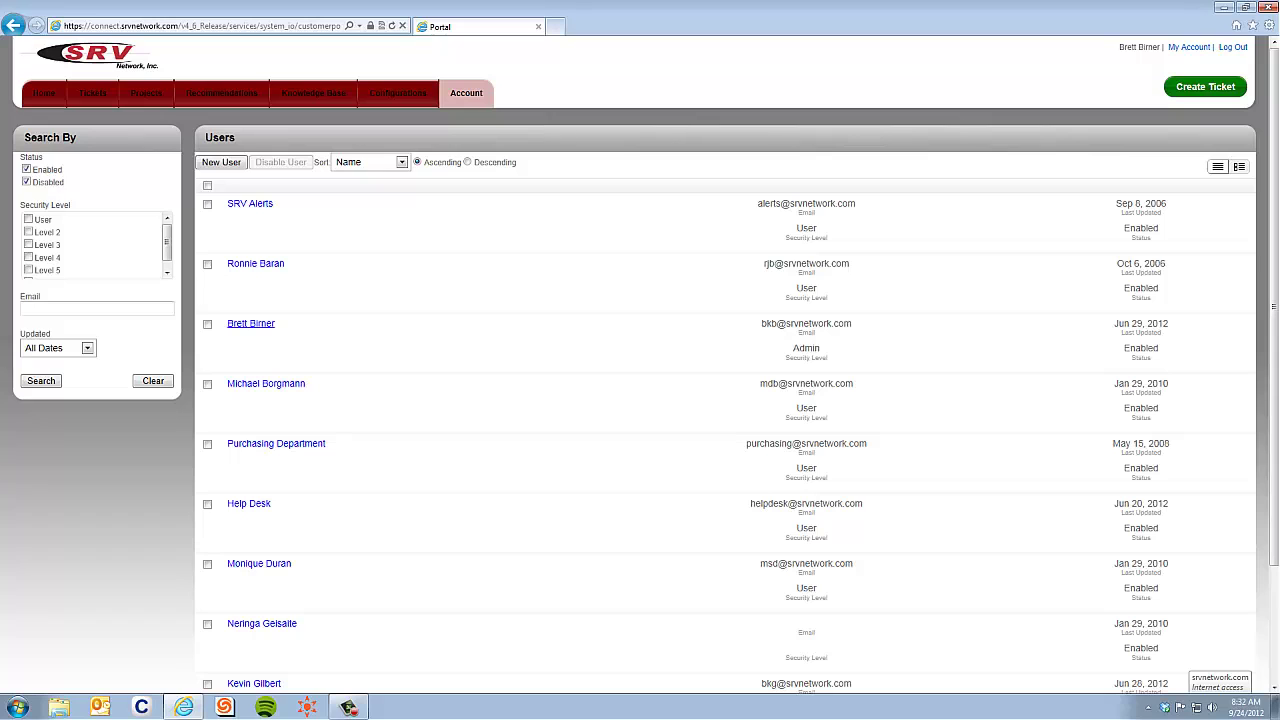
click(251, 323)
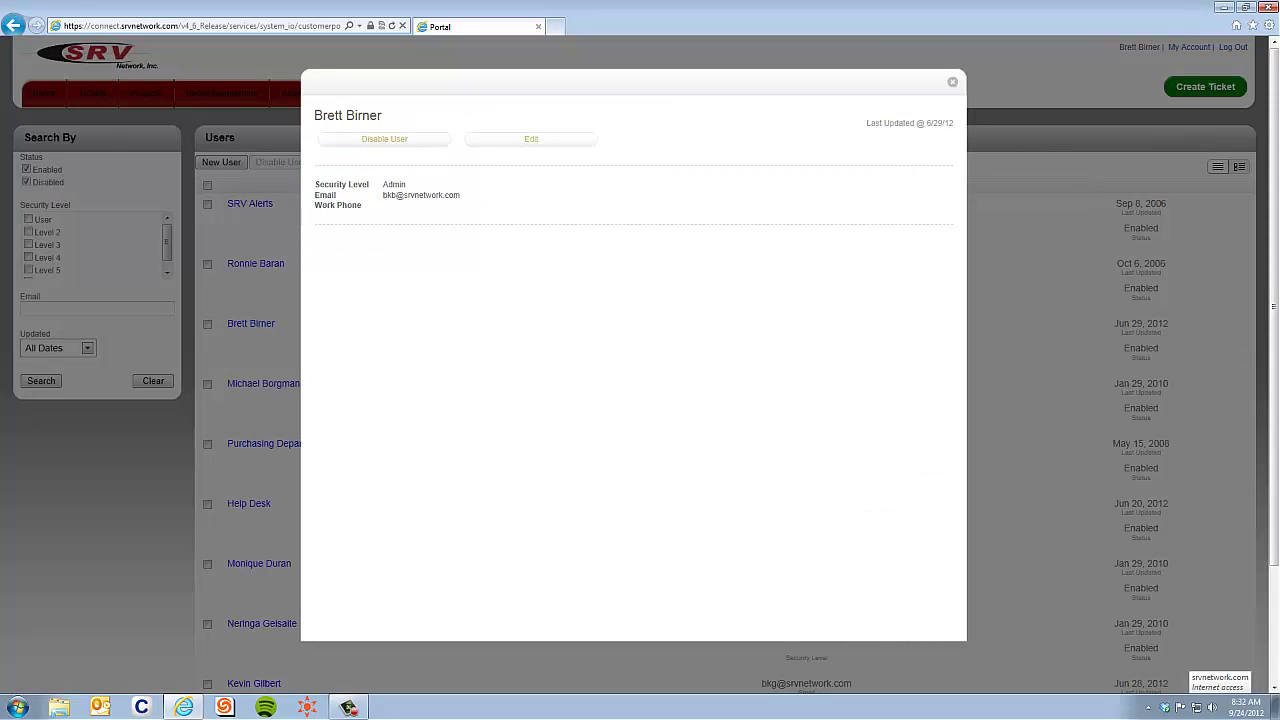
click(952, 82)
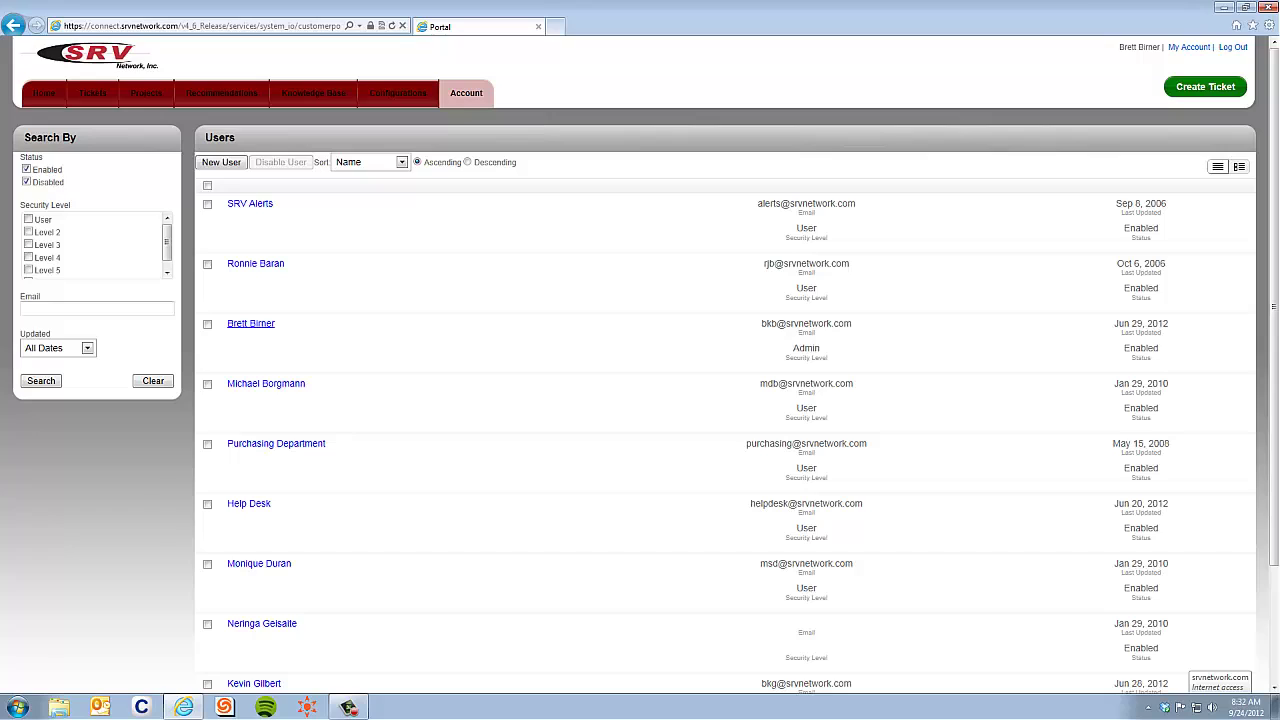
click(251, 323)
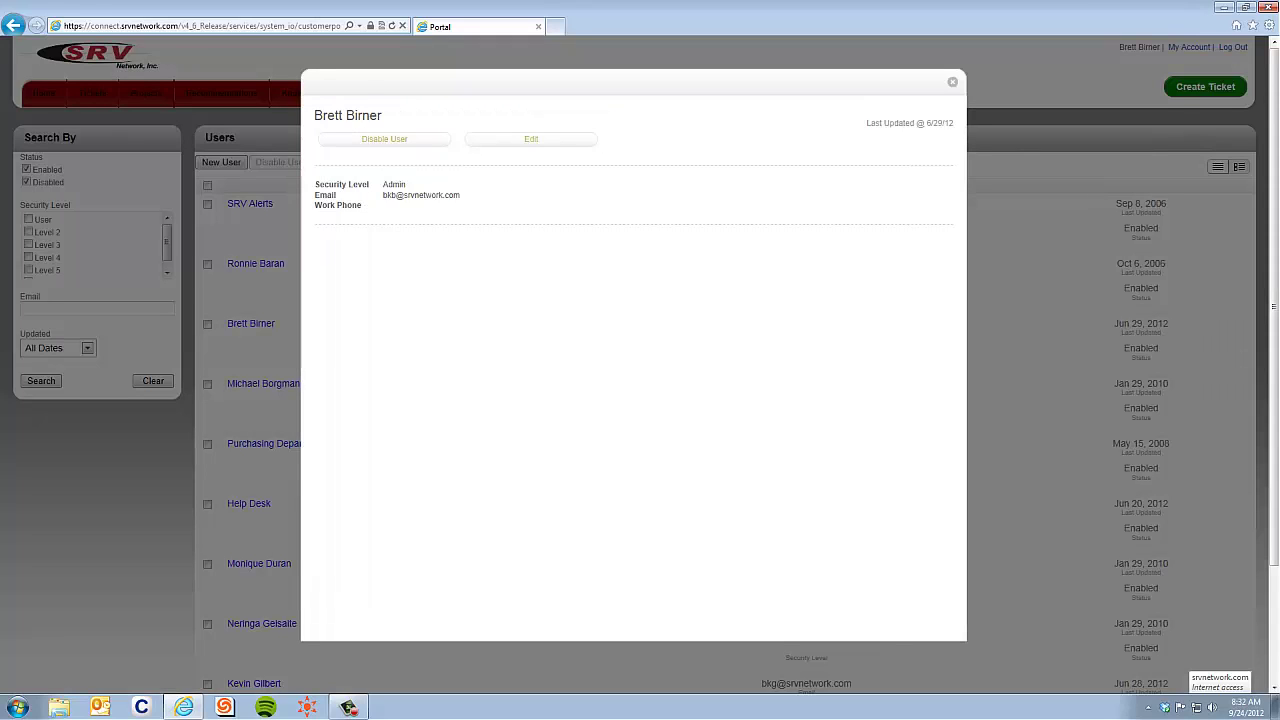
- Look through the admin user's edit form fields and close it without changes
click(531, 139)
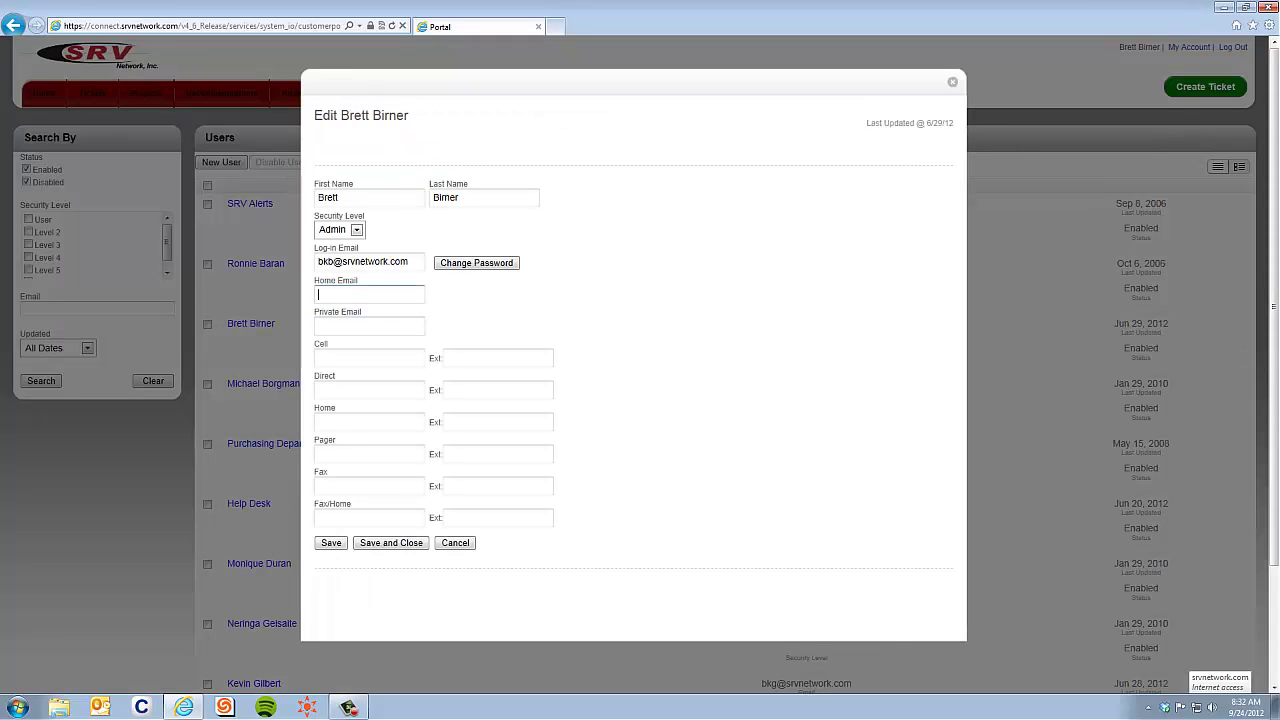
click(352, 326)
click(352, 294)
click(352, 326)
click(352, 358)
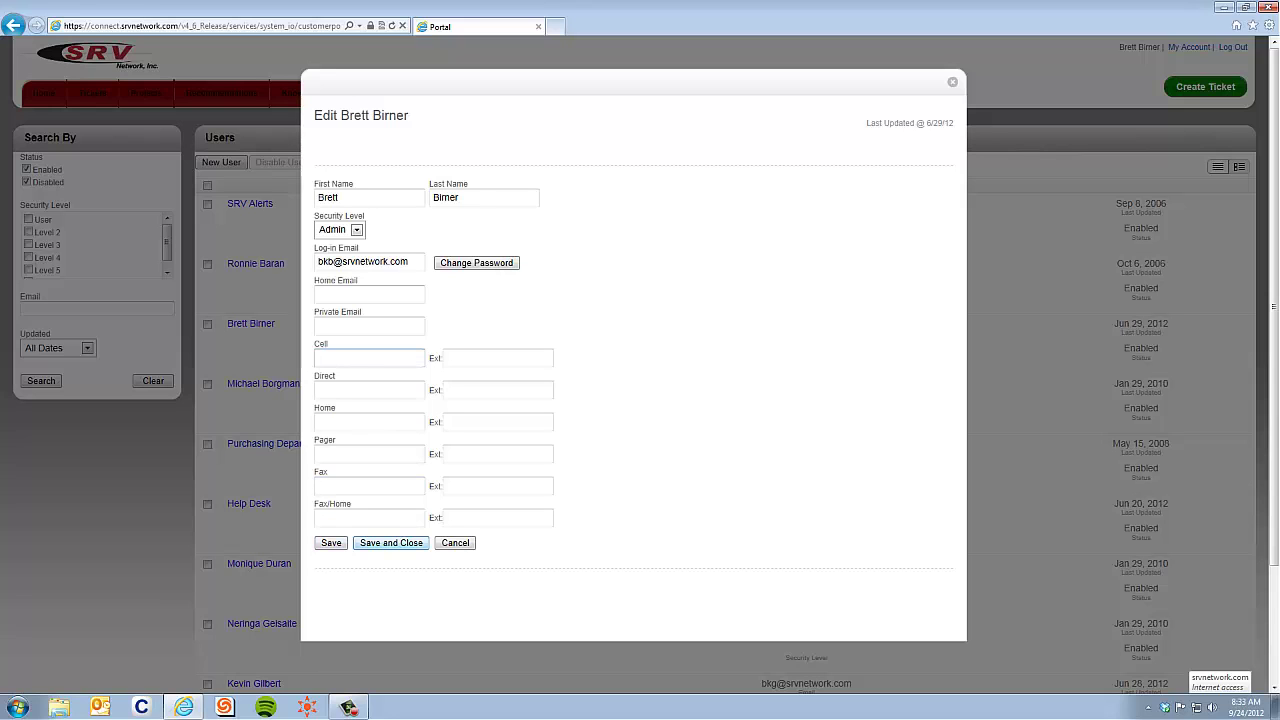
click(455, 543)
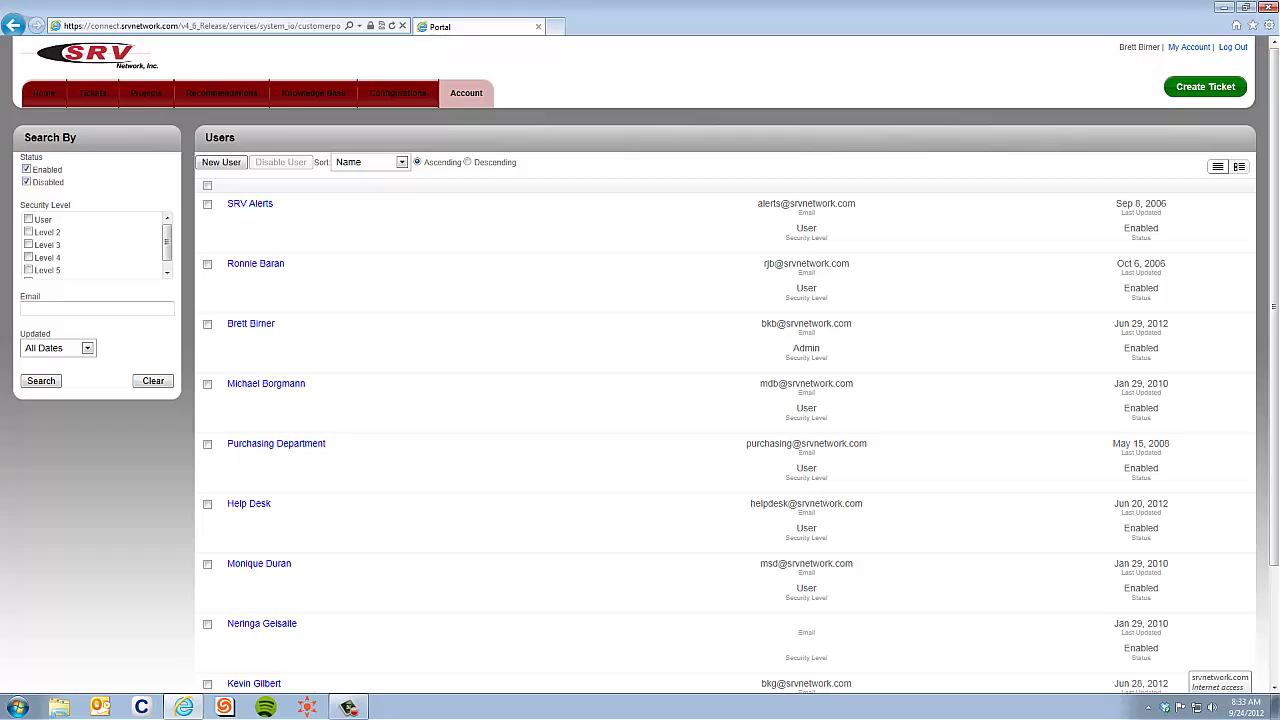
scroll(700, 400, down, 2)
scroll(700, 400, up, 2)
scroll(700, 400, down, 3)
scroll(700, 400, up, 3)
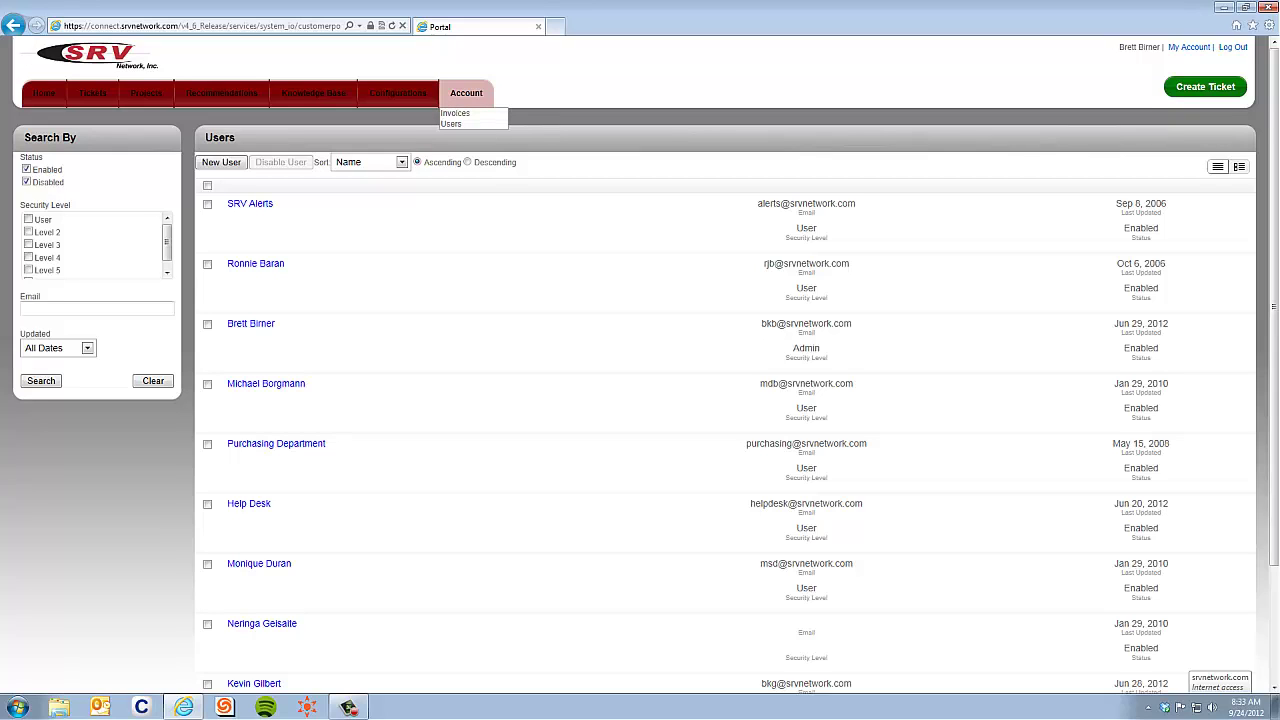
- Open Account Invoices and preview invoice 978208's PDF before closing it
click(455, 113)
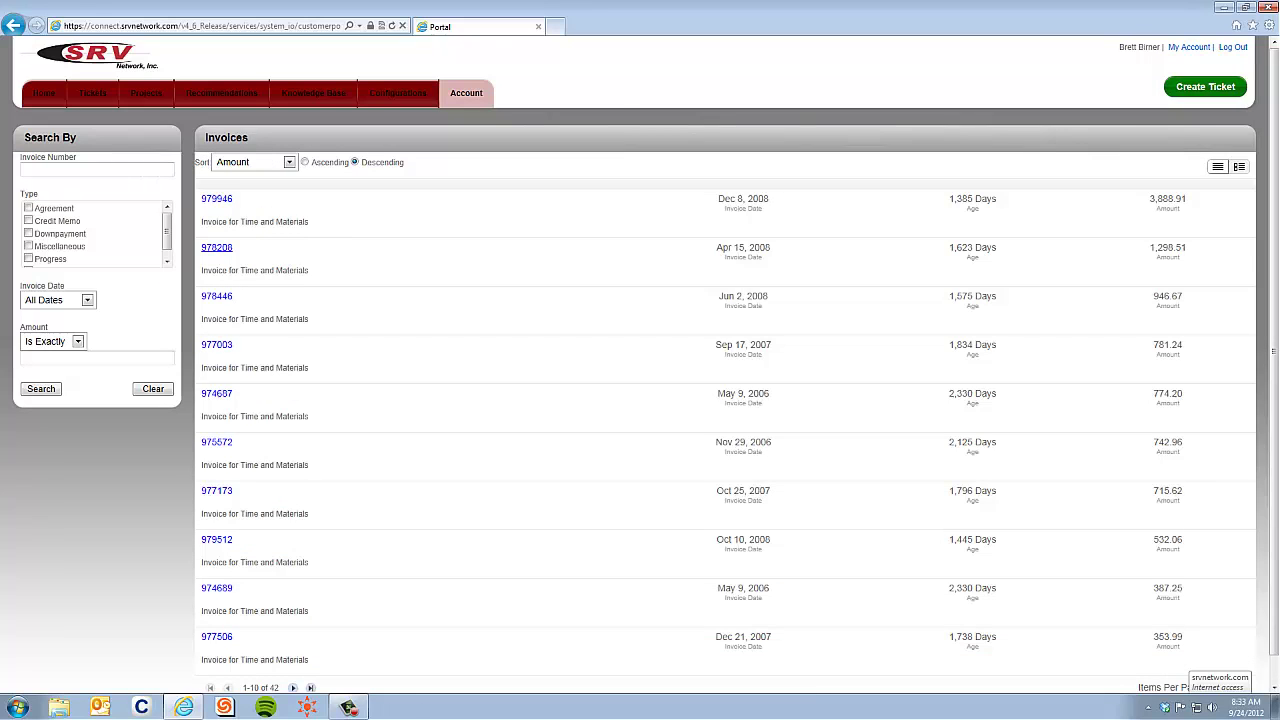
click(216, 247)
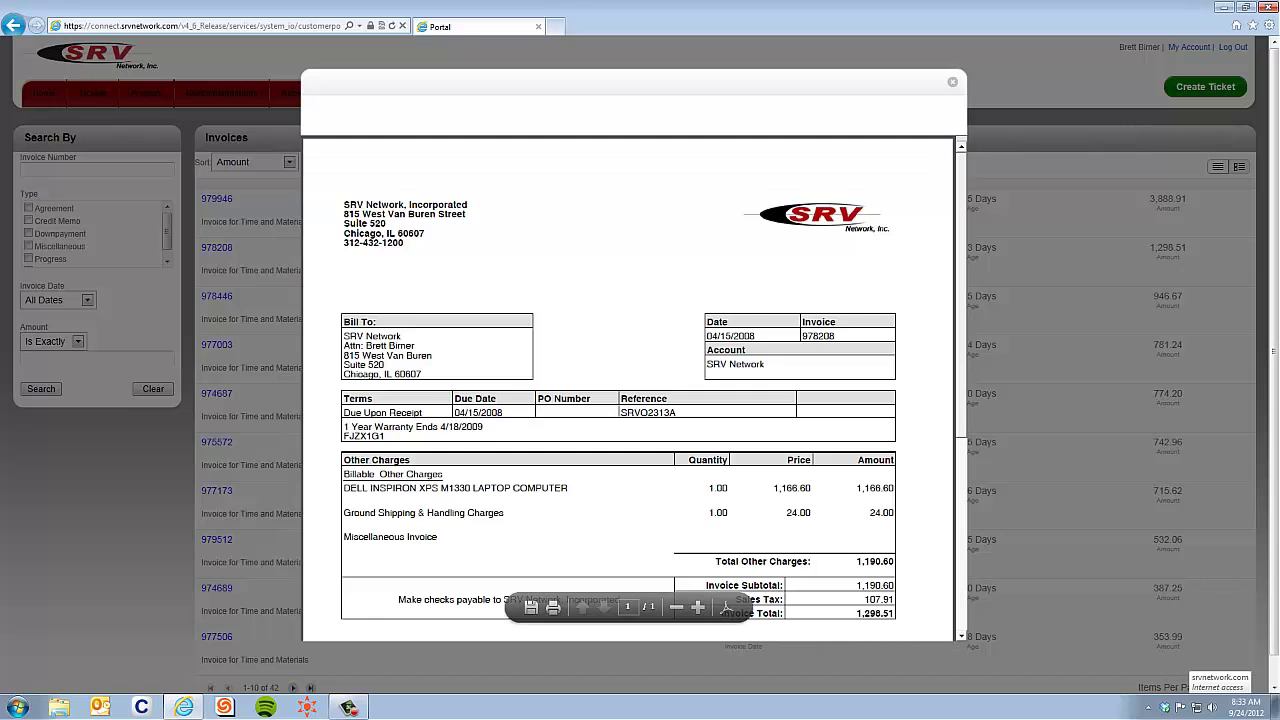
scroll(628, 390, down, 2)
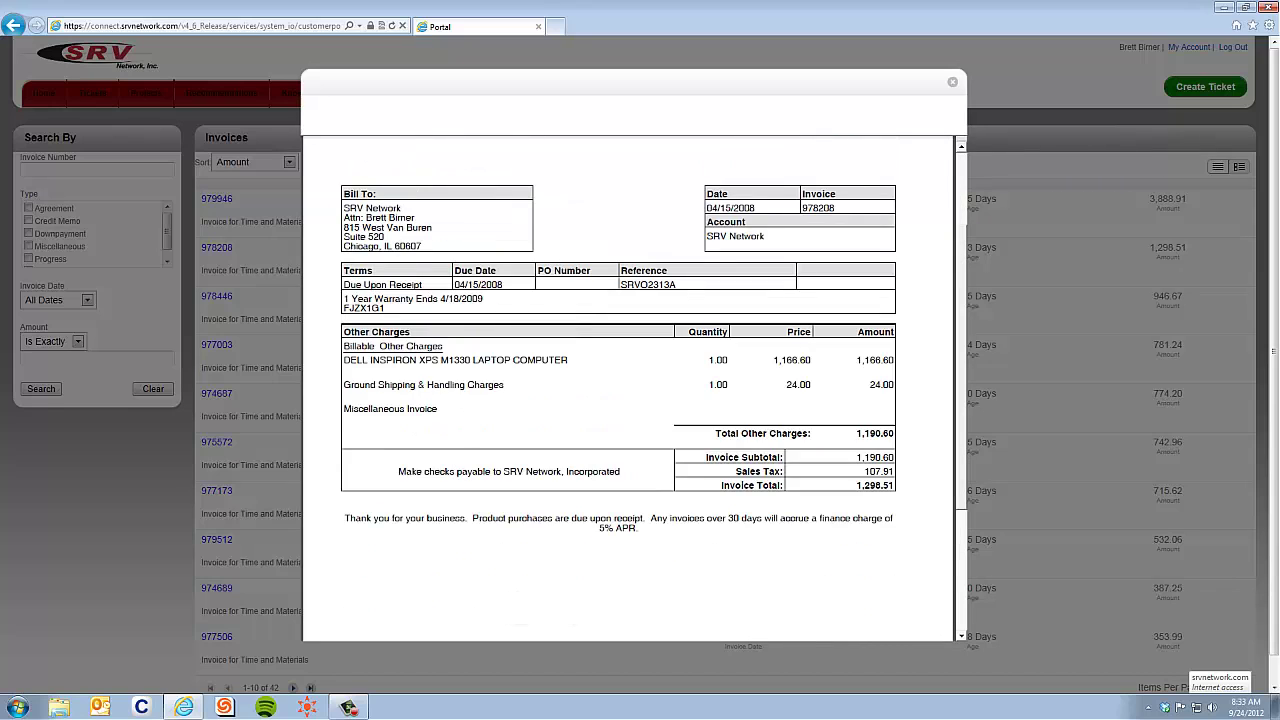
scroll(628, 390, up, 1)
key(Escape)
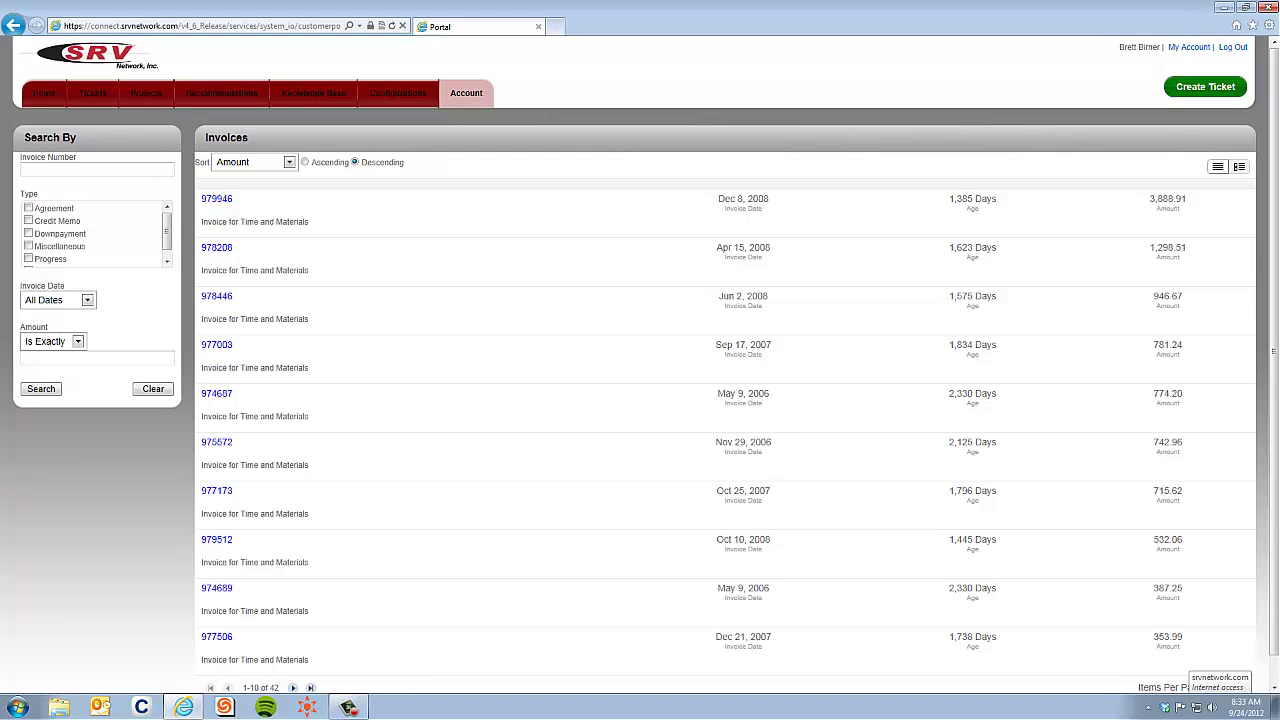
- Review the email fields in My Account, close the profile, and log out
click(1189, 47)
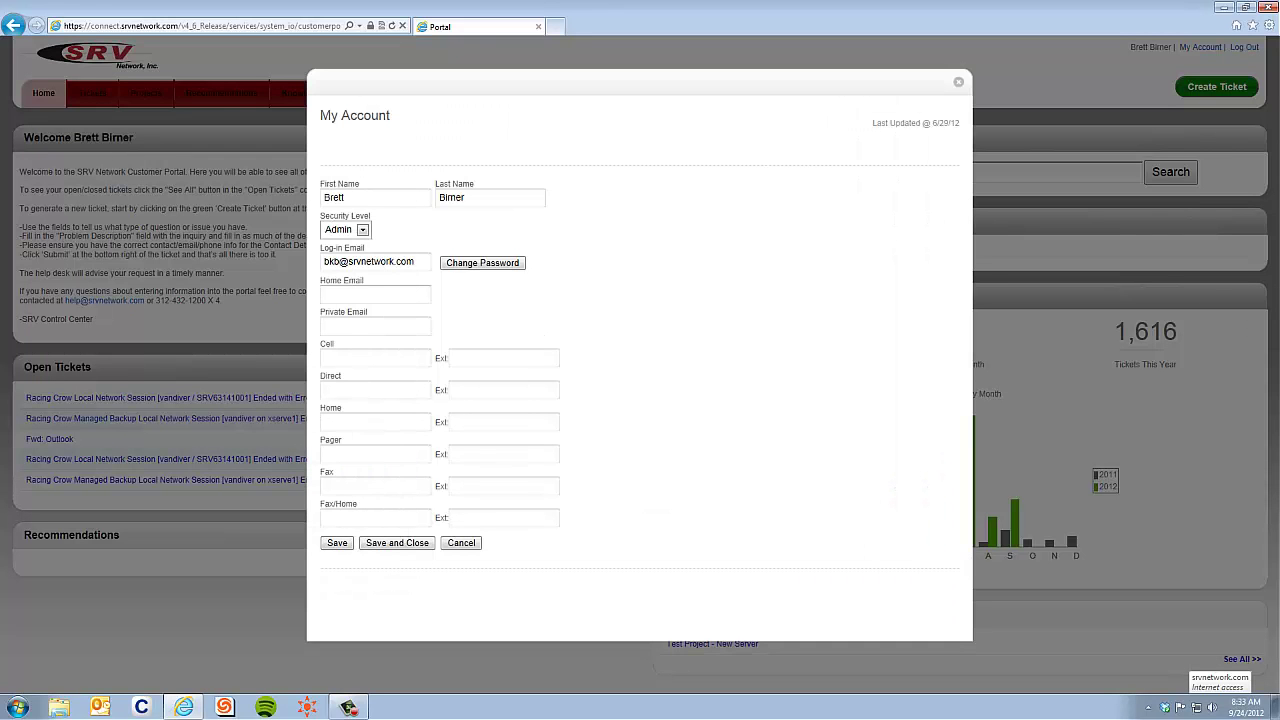
click(375, 294)
click(375, 327)
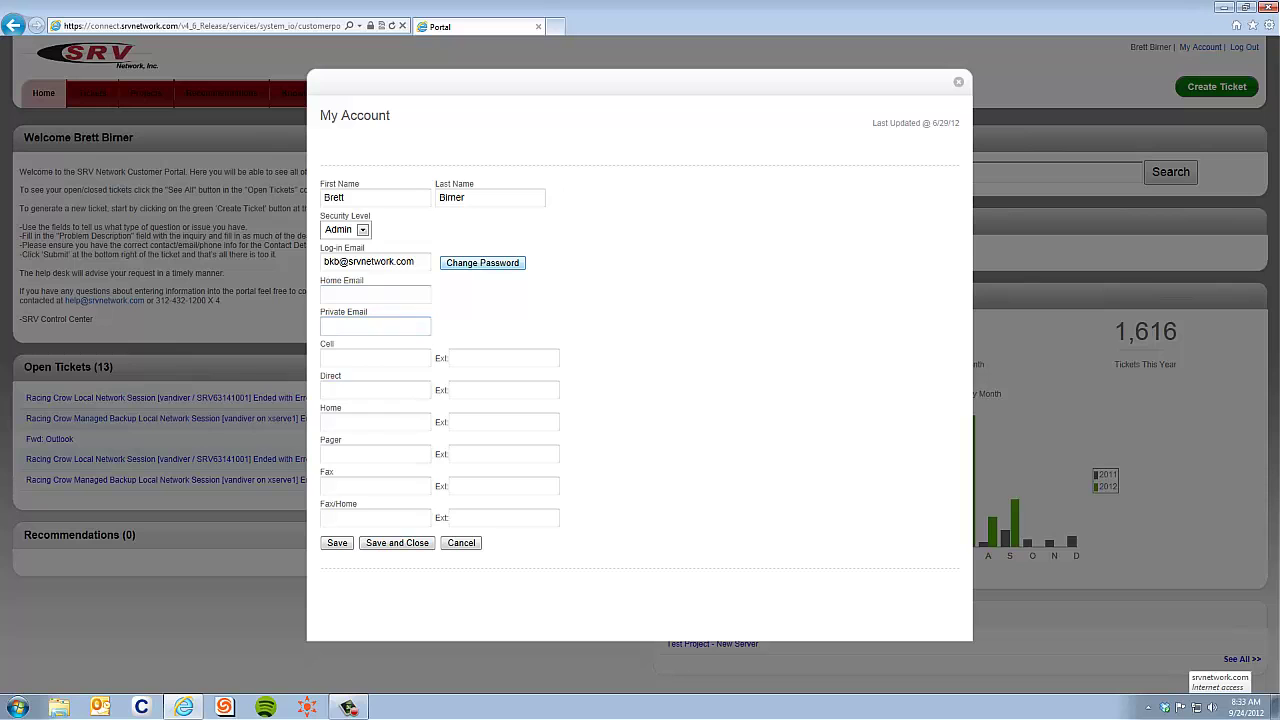
click(958, 82)
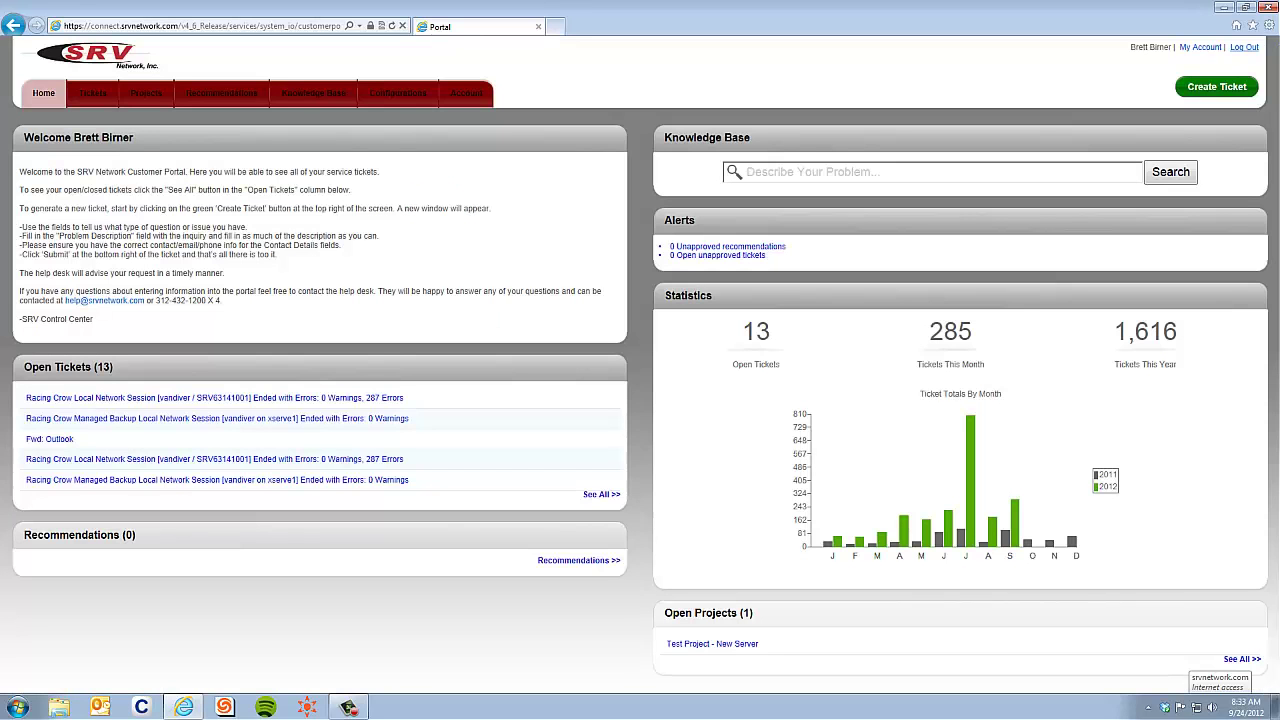
click(1244, 47)
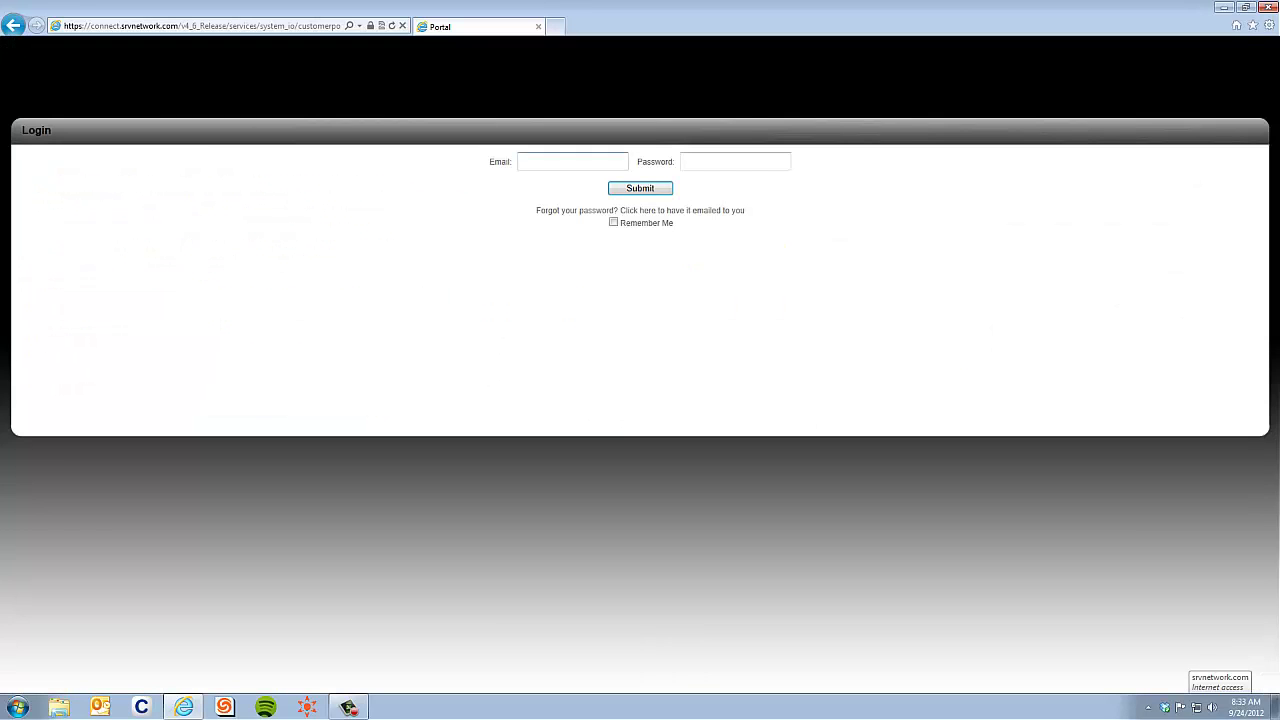